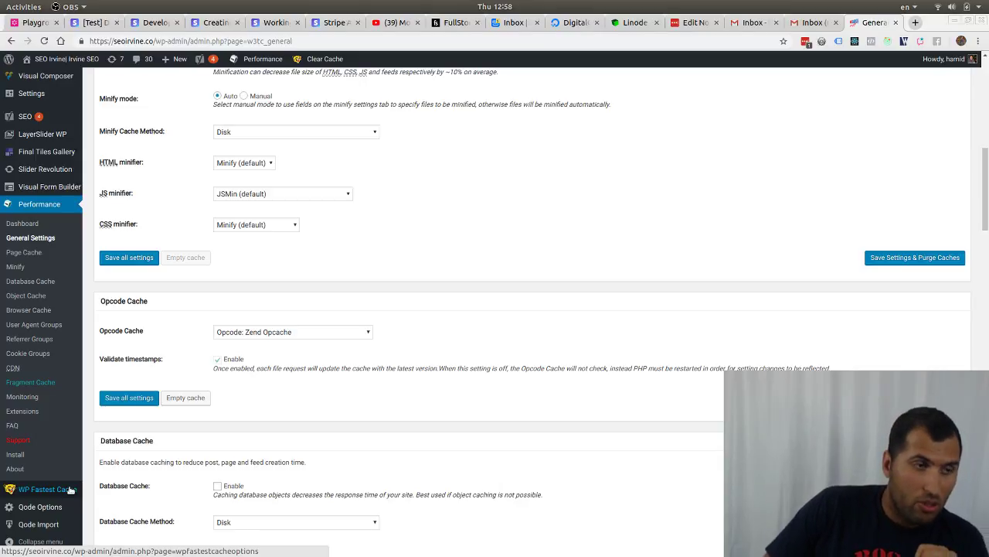
Step: Enable the Cache System in the WP Fastest Cache options and save the settings
click(70, 489)
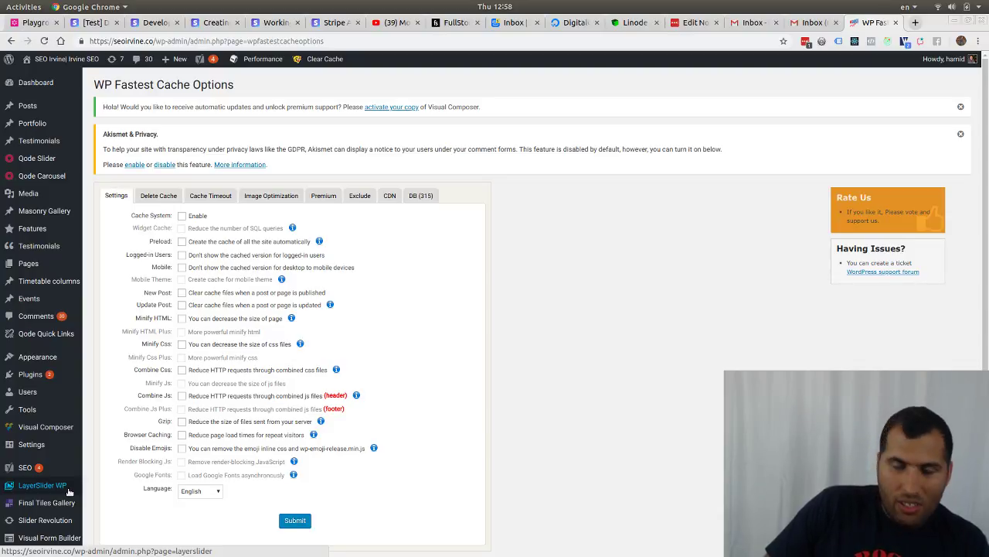
mouse_move(67, 498)
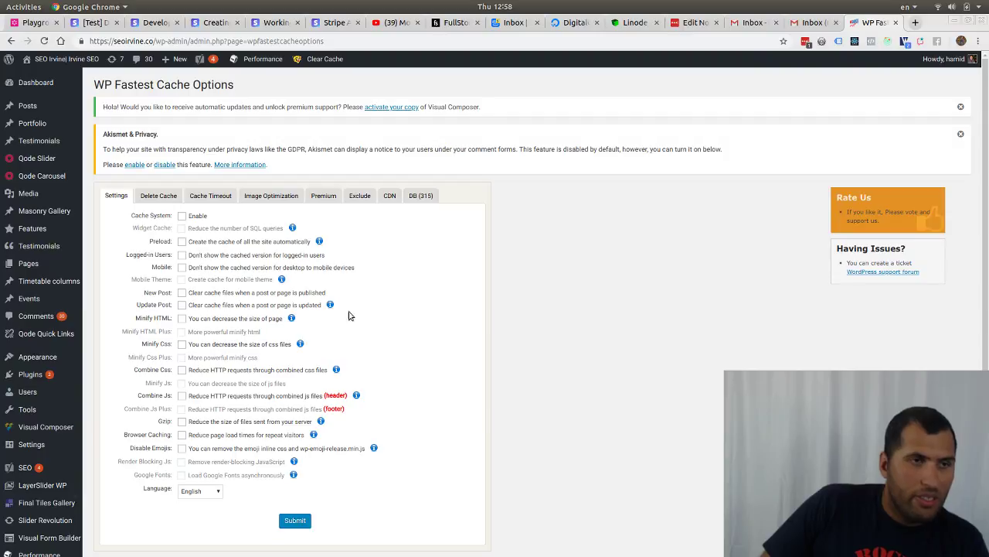
click(183, 217)
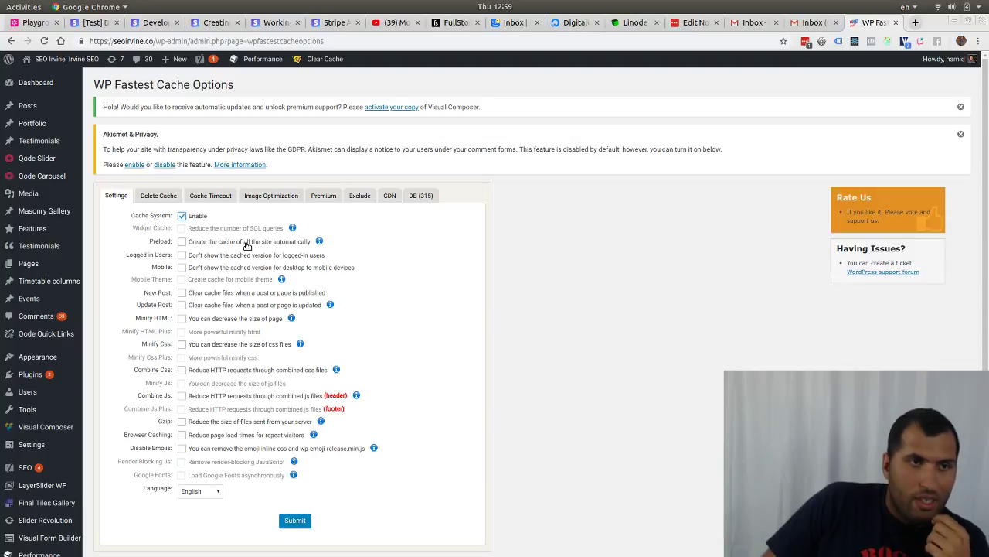
click(283, 525)
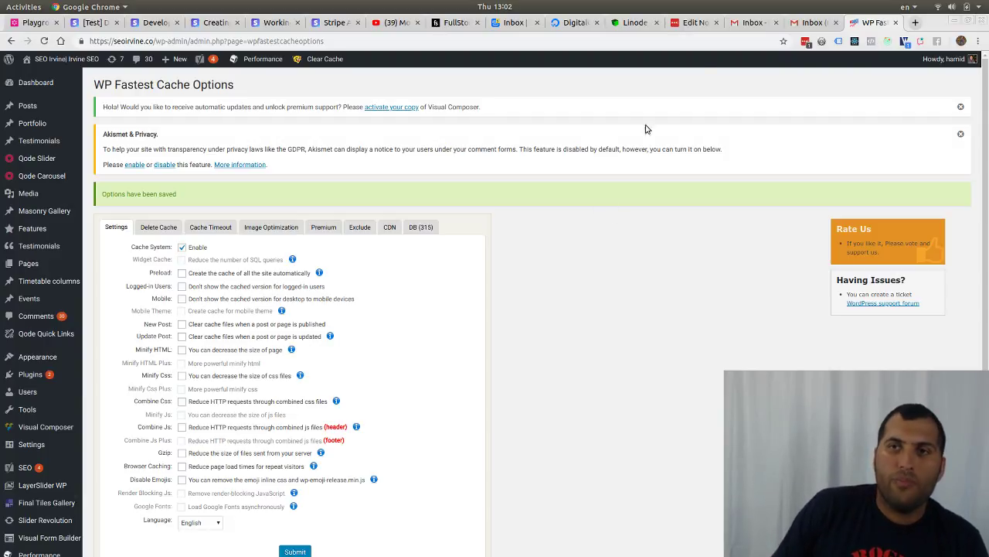
Step: Load google.com in a new tab and examine how its page source is minified
click(916, 24)
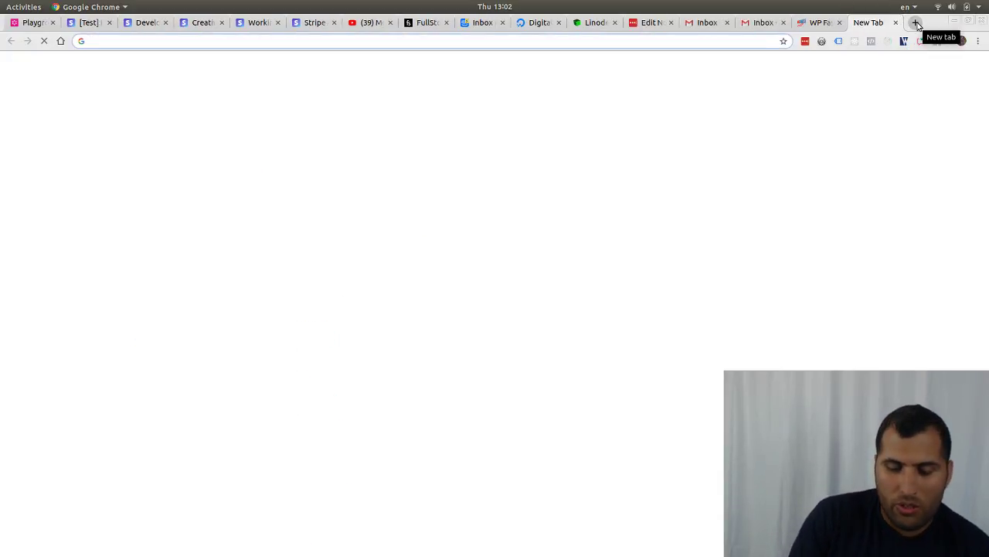
text(google.com)
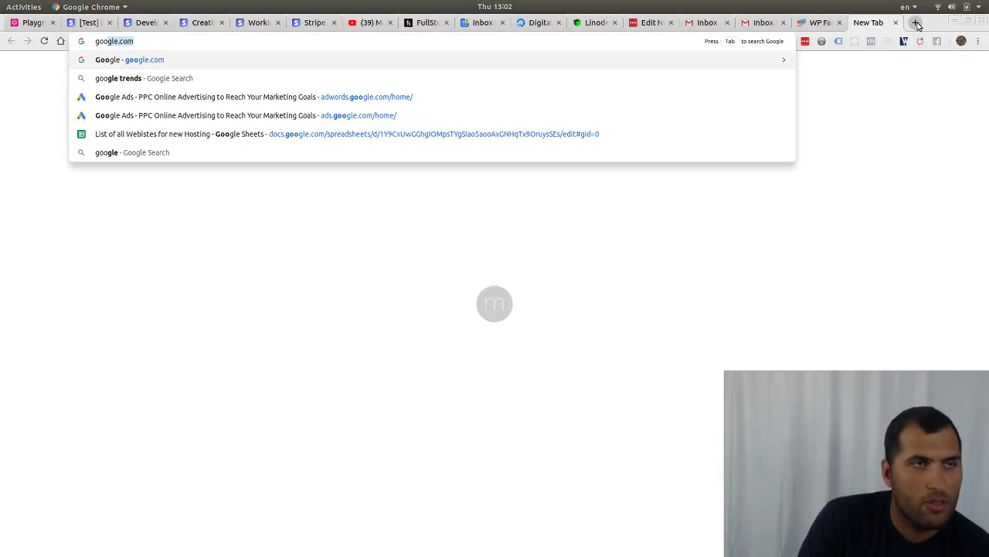
key(Return)
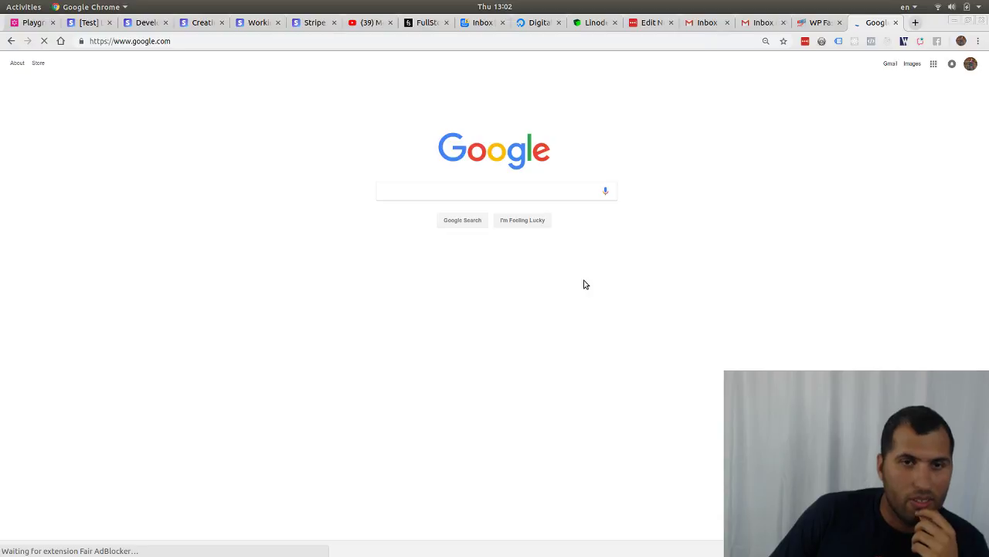
right_click(590, 285)
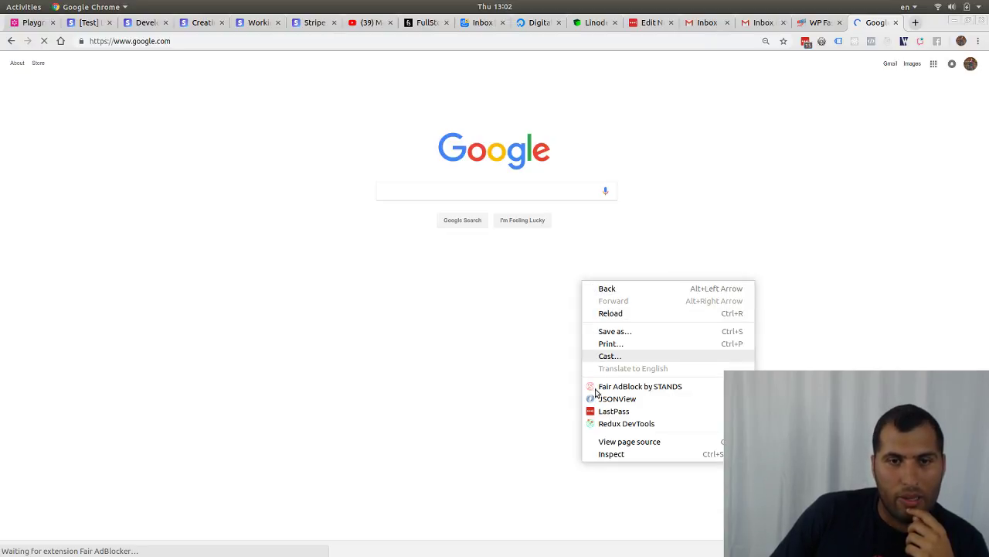
click(616, 445)
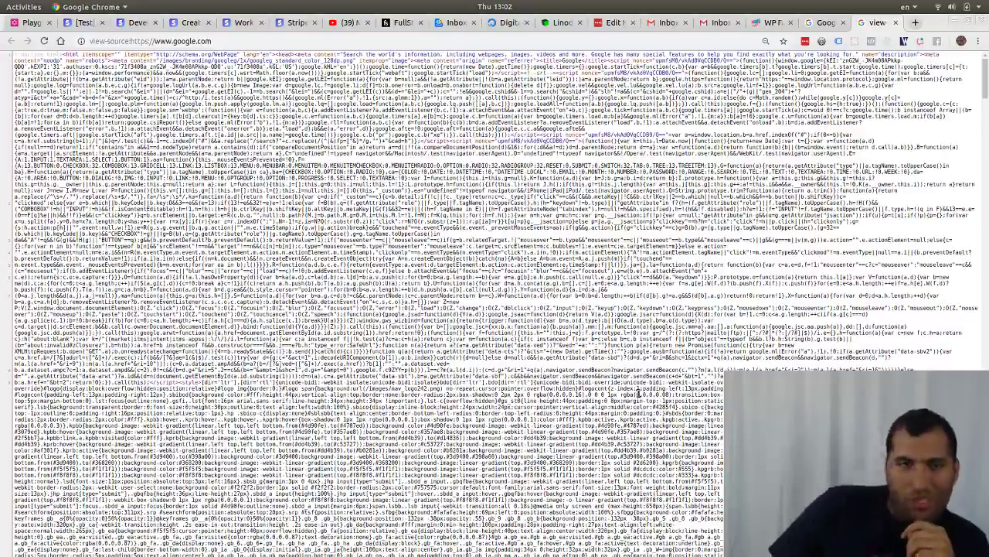
drag(985, 78, 985, 100)
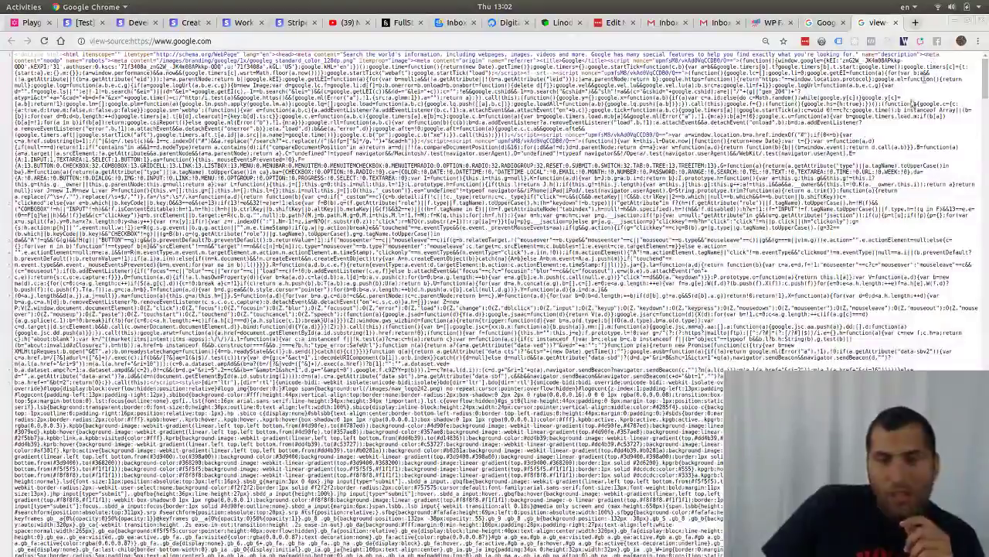
scroll(914, 103, down, 10)
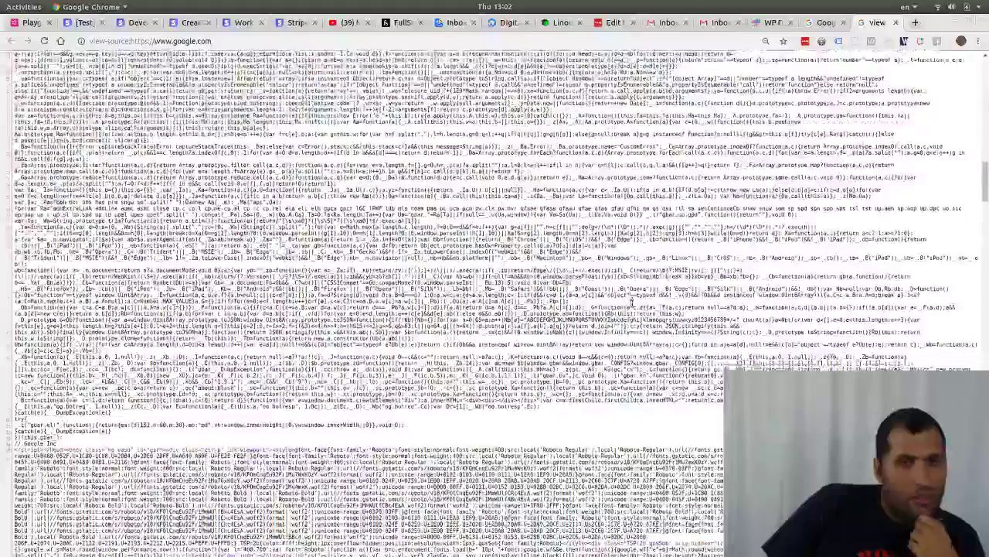
scroll(839, 64, down, 5)
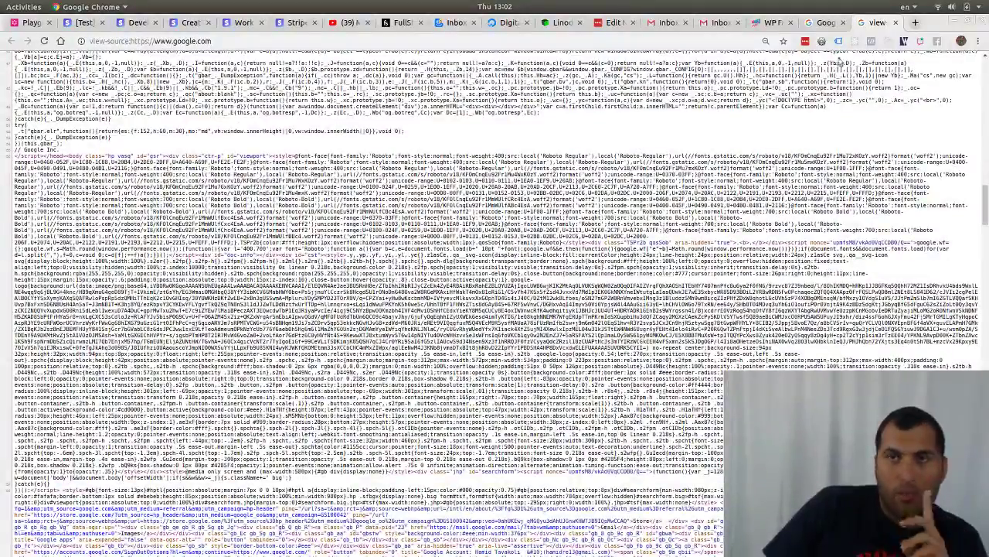
Step: Open another new browser tab
click(915, 23)
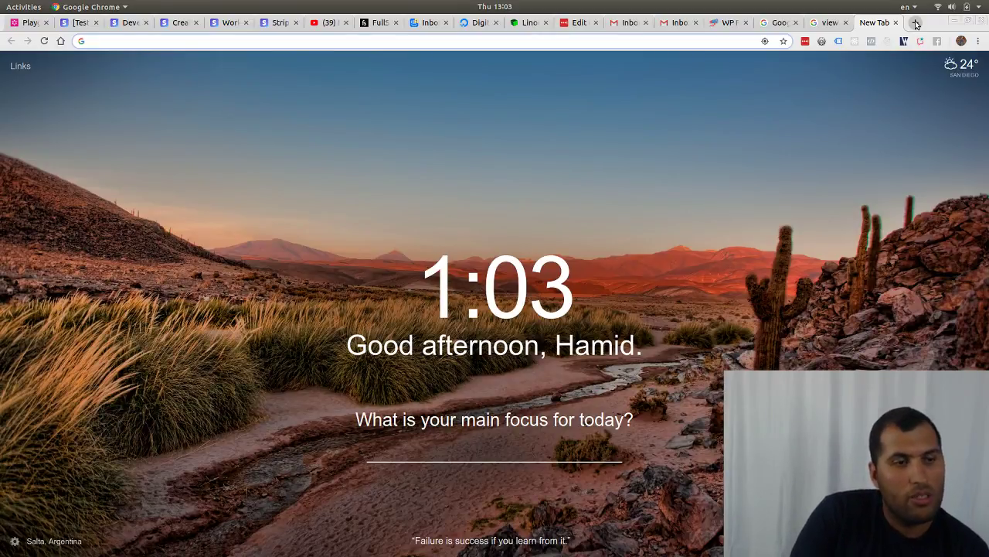
text(soedap)
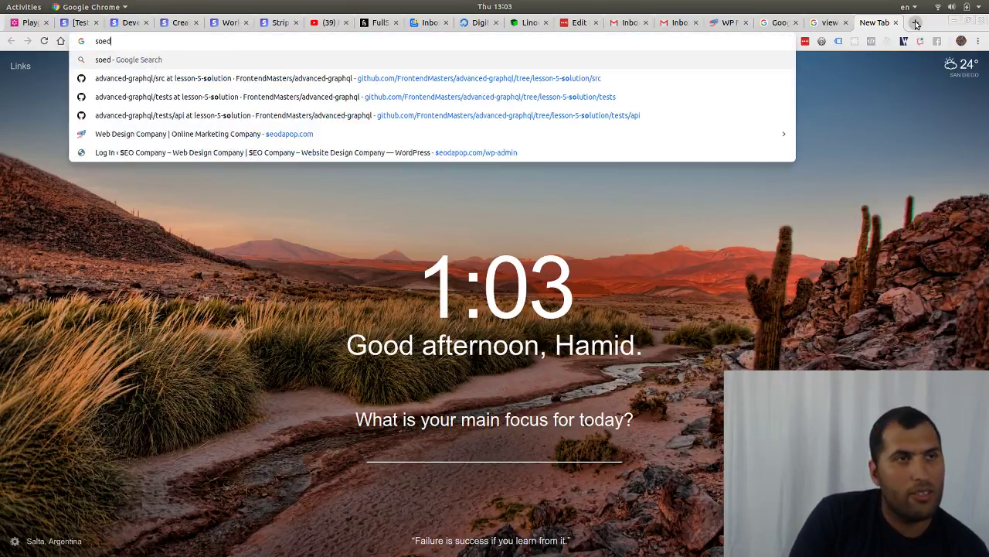
key(BackSpace)
key(BackSpace)
key(BackSpace)
key(BackSpace)
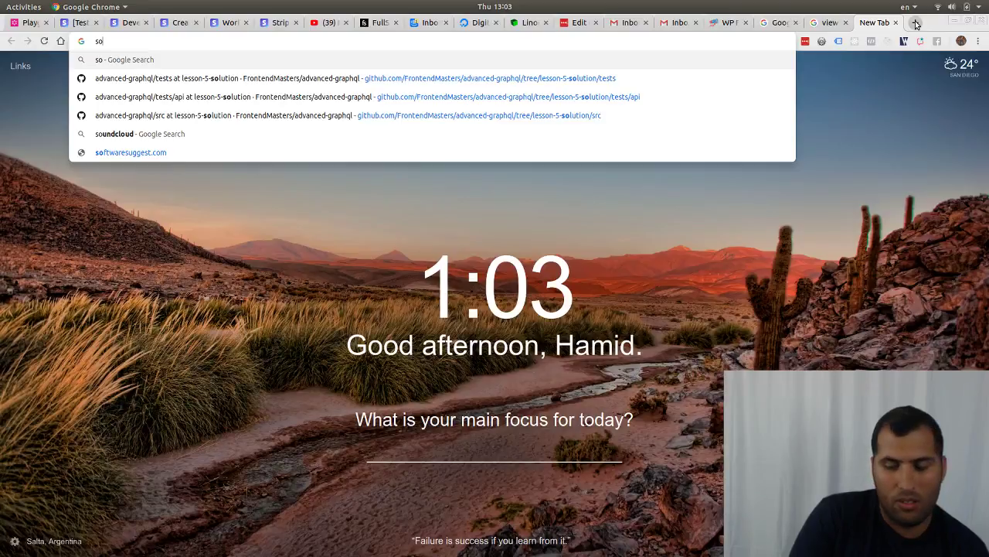
text(odappop.com)
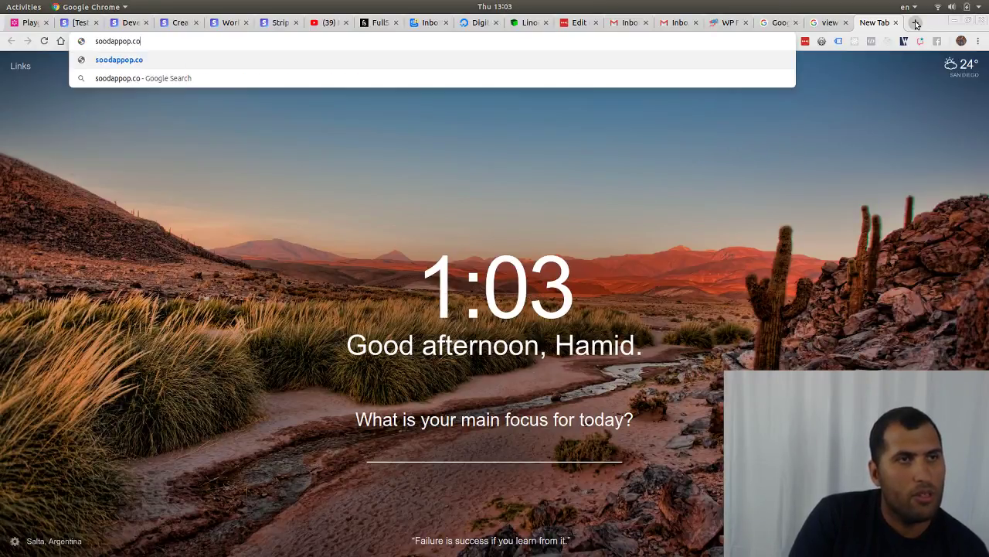
key(BackSpace)
key(BackSpace)
key(BackSpace)
key(BackSpace)
key(BackSpace)
key(BackSpace)
key(BackSpace)
key(BackSpace)
key(BackSpace)
key(BackSpace)
key(BackSpace)
key(BackSpace)
key(BackSpace)
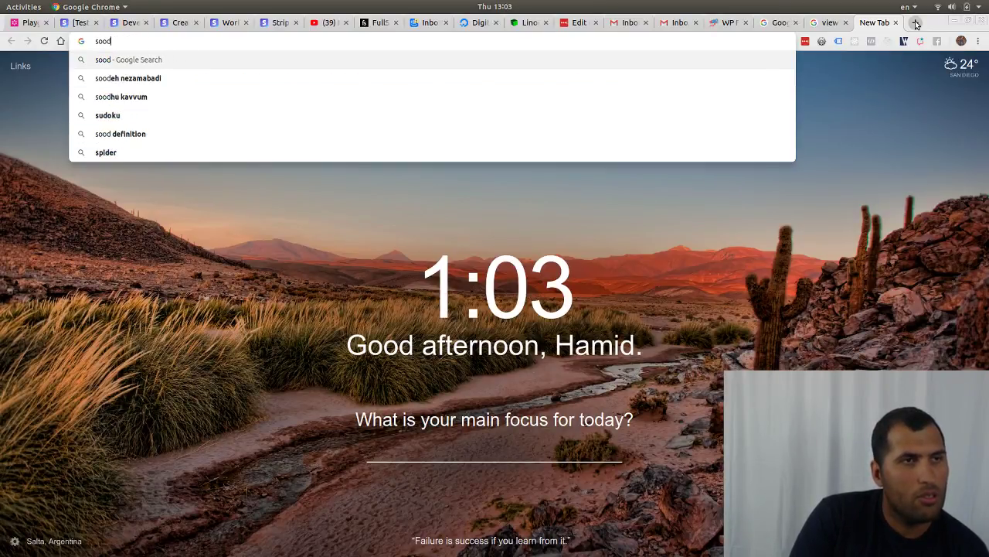
text(s)
key(BackSpace)
key(BackSpace)
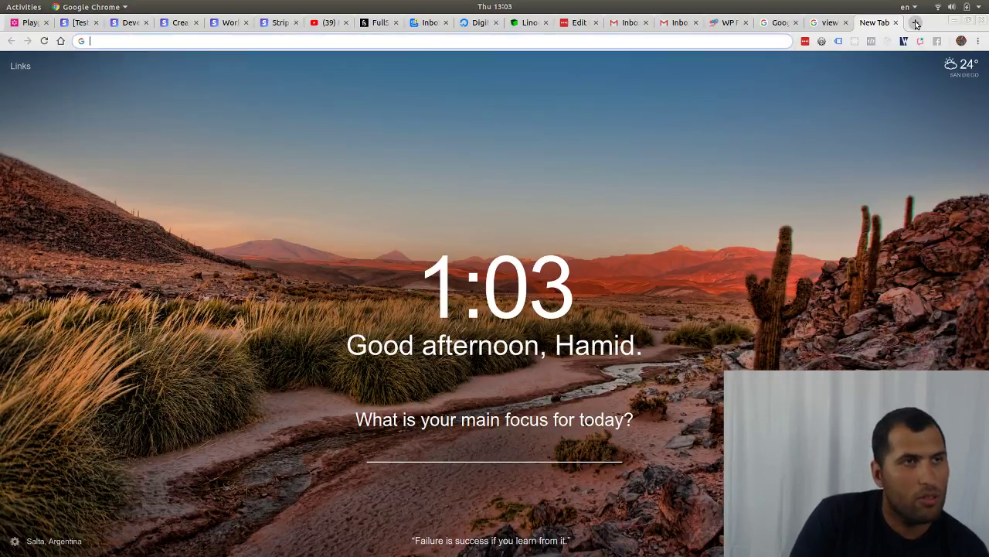
Step: Load seodapop.com and examine its page source down to the stylesheet links
text(seoda)
key(Return)
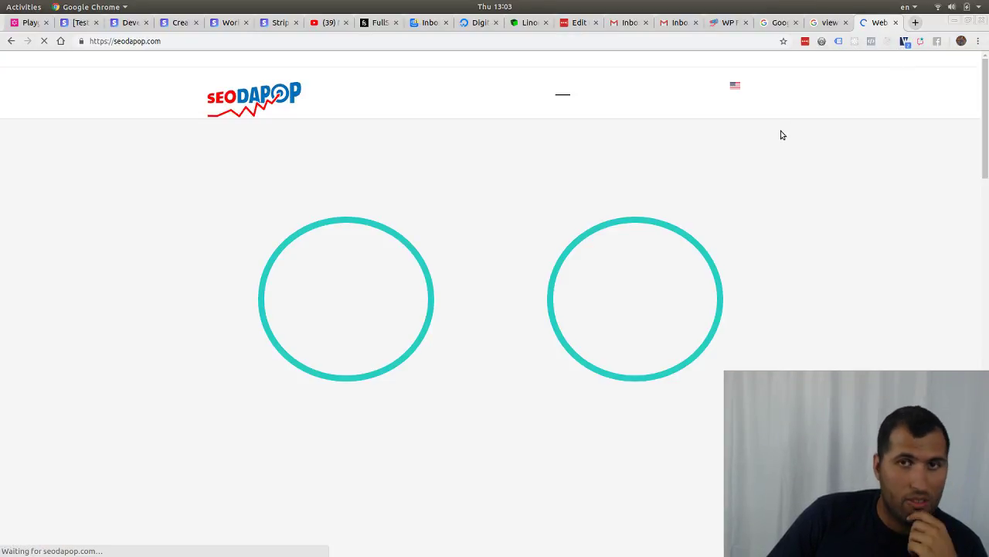
right_click(754, 161)
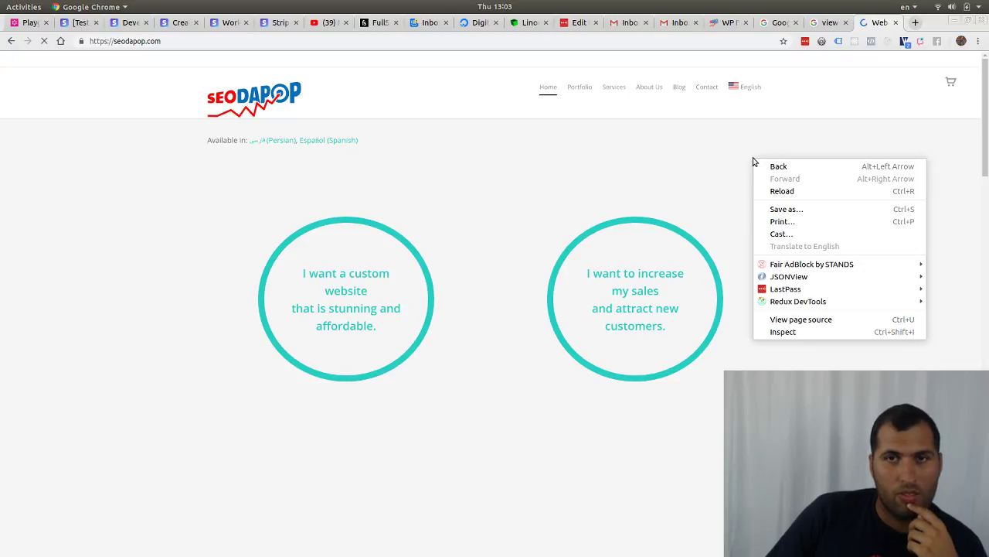
click(780, 326)
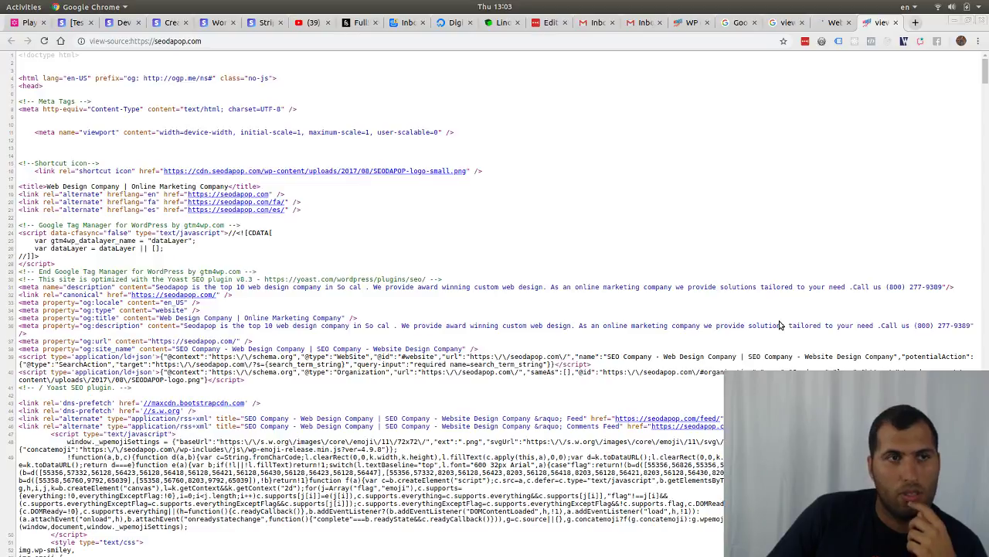
scroll(641, 338, down, 5)
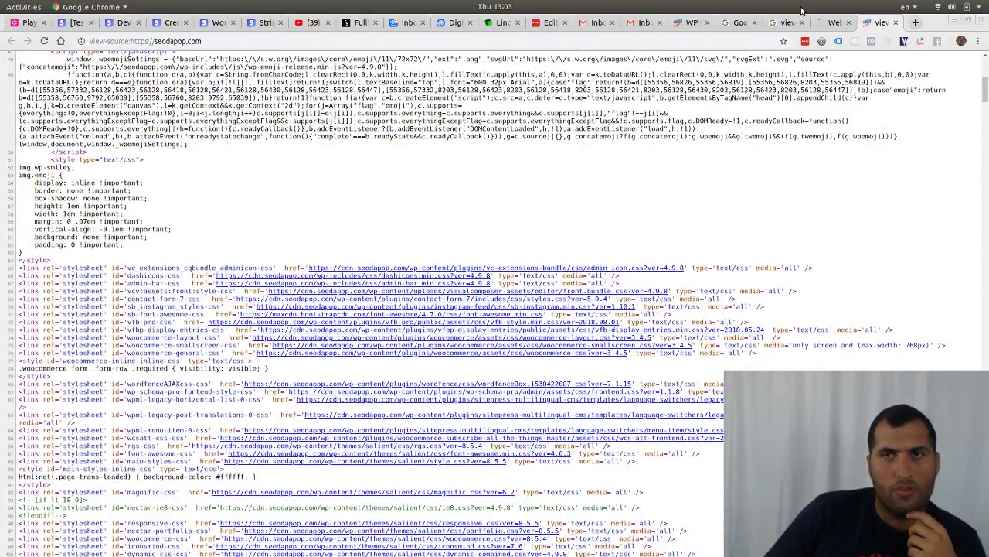
Step: Return to the google.com page source and highlight a large block of its minified script for comparison
click(819, 22)
click(777, 24)
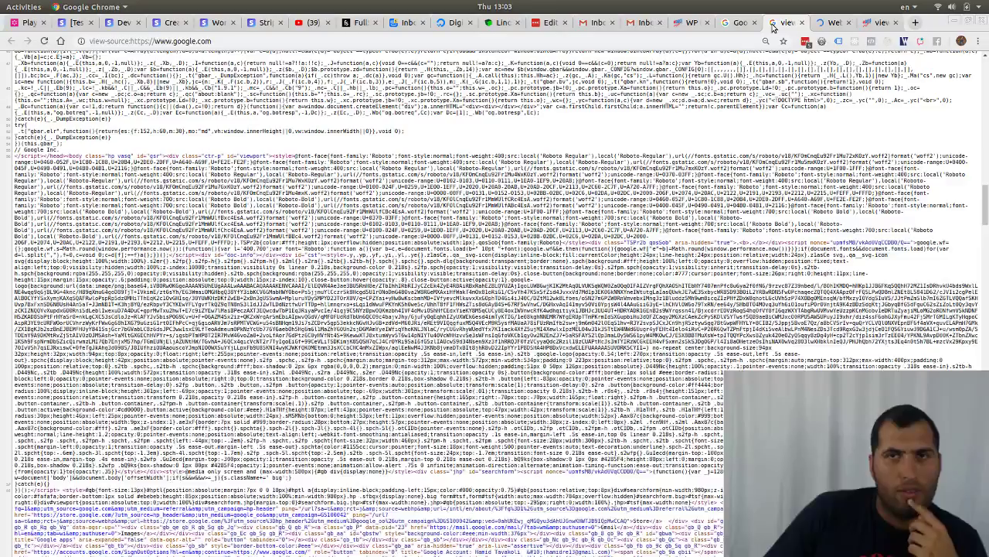
scroll(571, 286, up, 5)
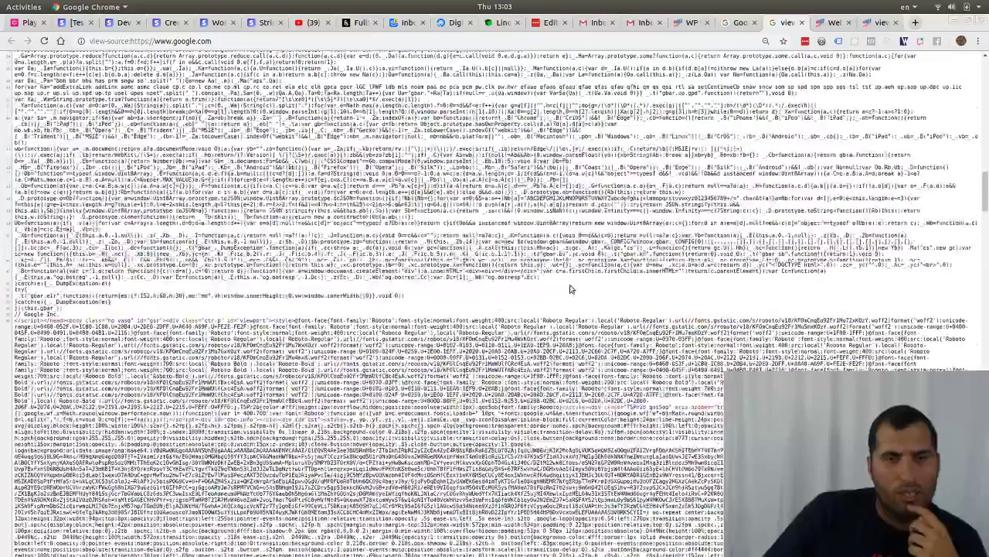
scroll(429, 438, up, 2)
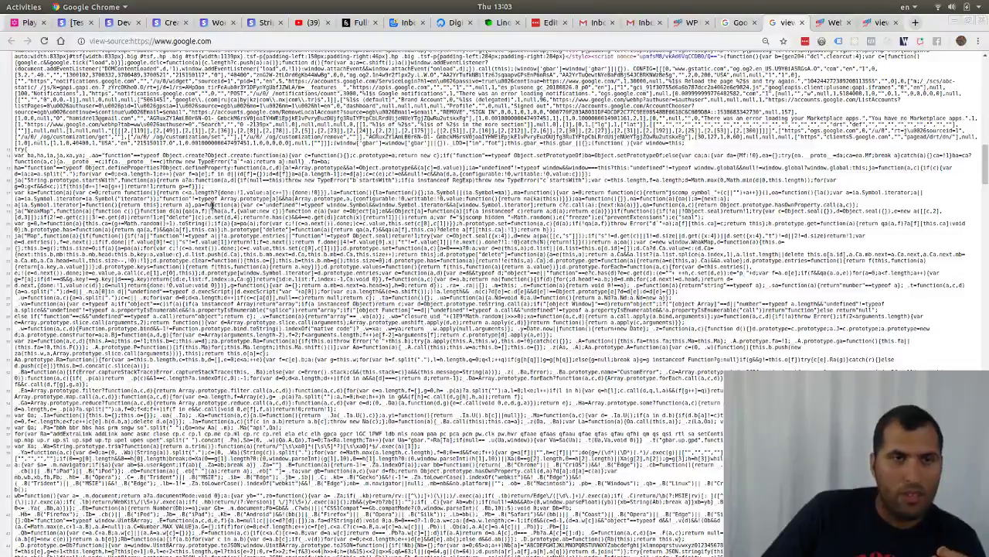
drag(203, 199, 679, 481)
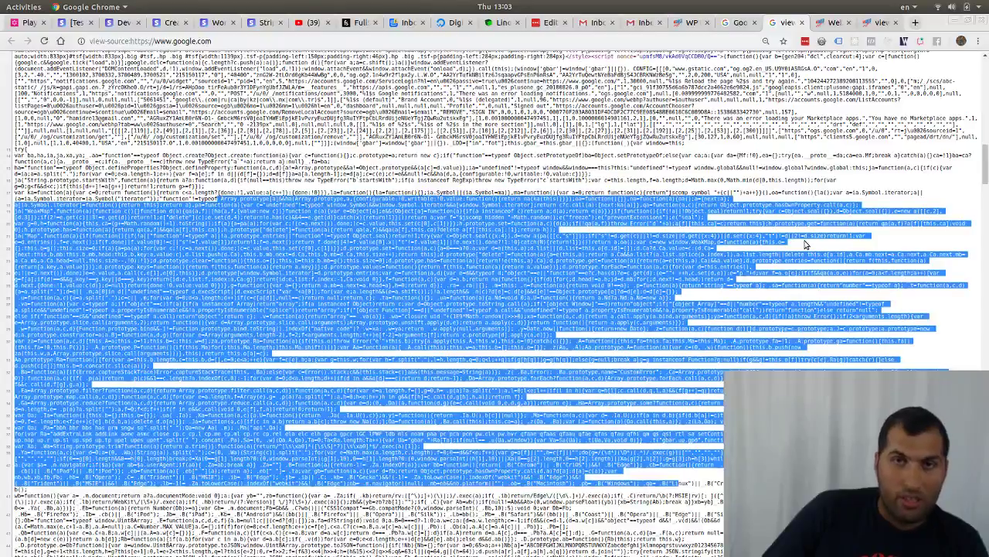
scroll(804, 244, up, 5)
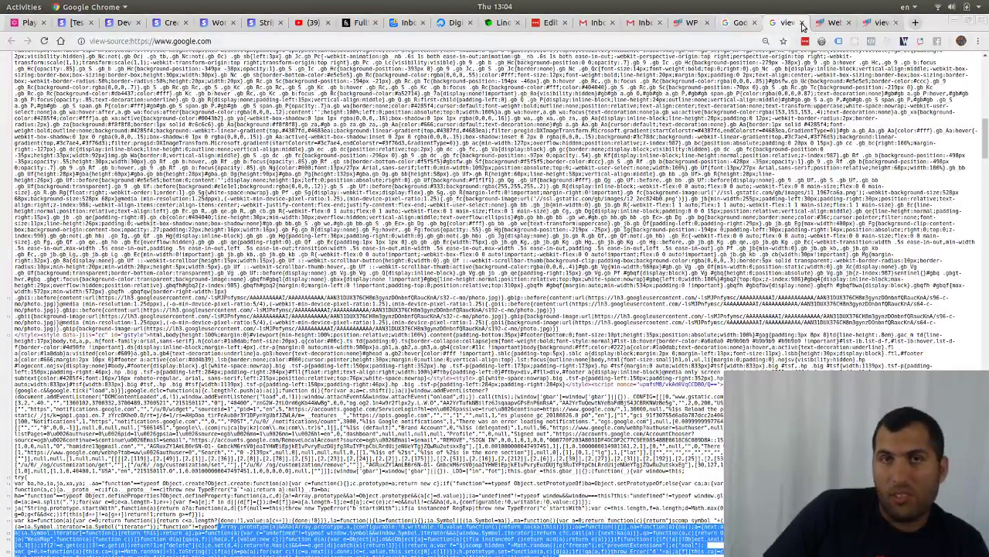
Step: Close the google.com source and review the separate stylesheet and script links in the seodapop.com source
click(803, 25)
click(831, 22)
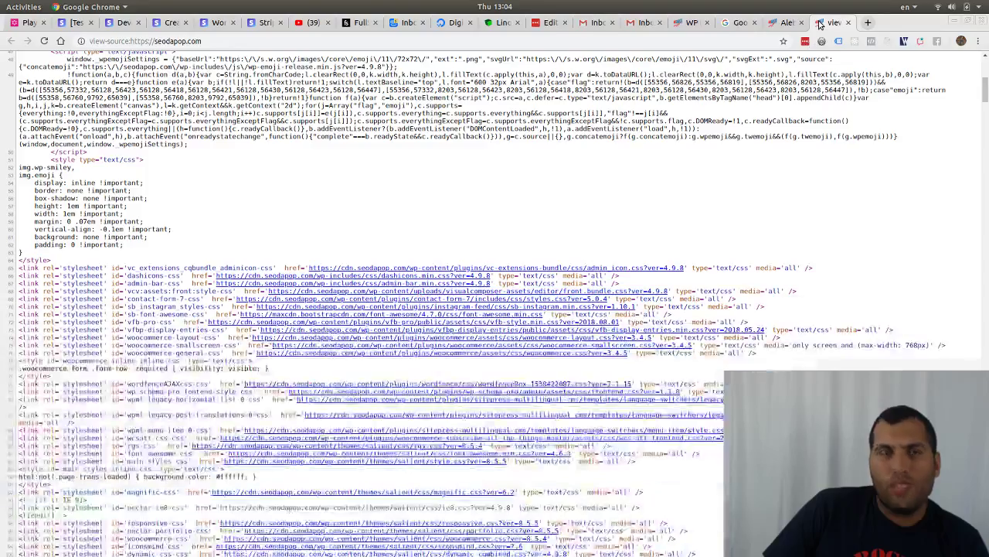
scroll(696, 263, down, 10)
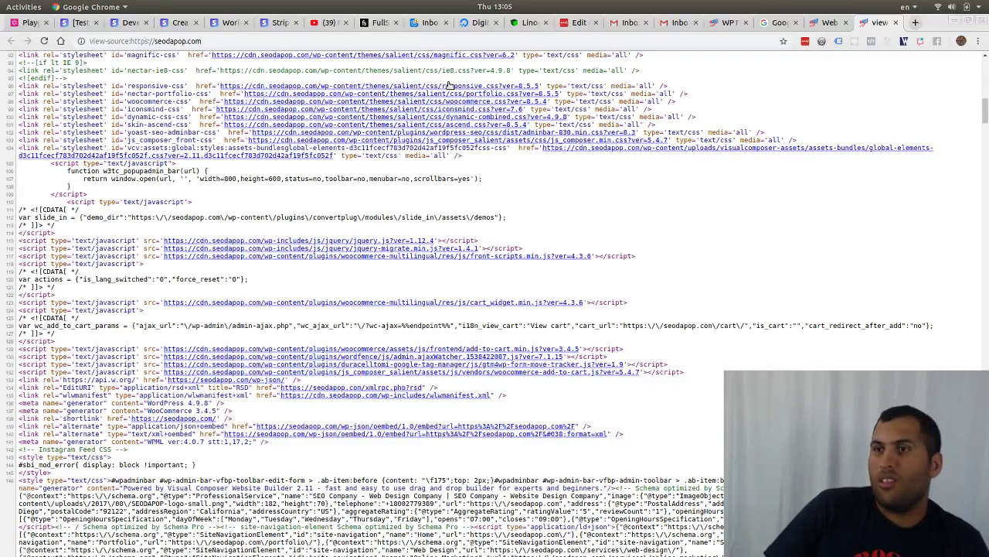
Step: Return to the WP Fastest Cache options and review the Delete Cache, Cache Timeout, Image Optimization and Premium sections
click(726, 23)
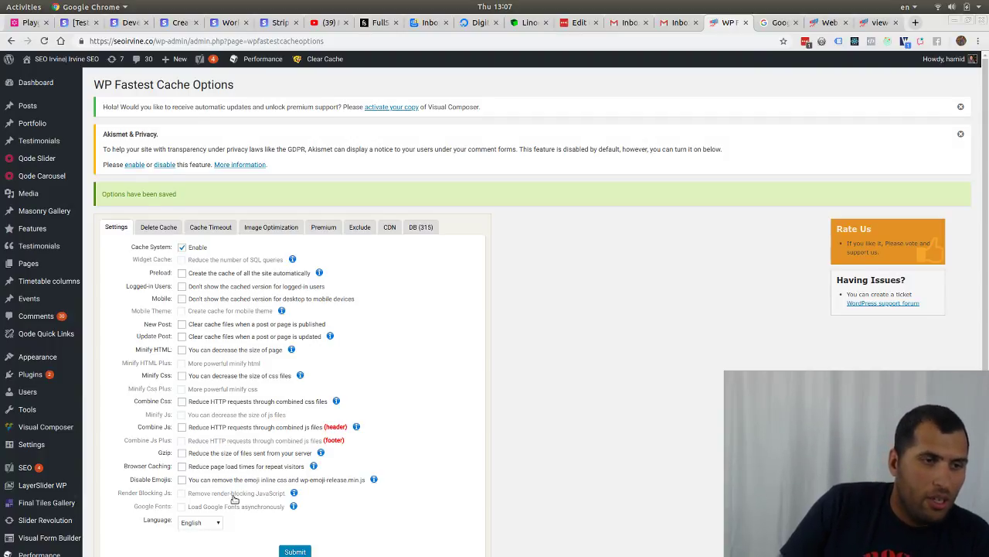
scroll(235, 499, down, 2)
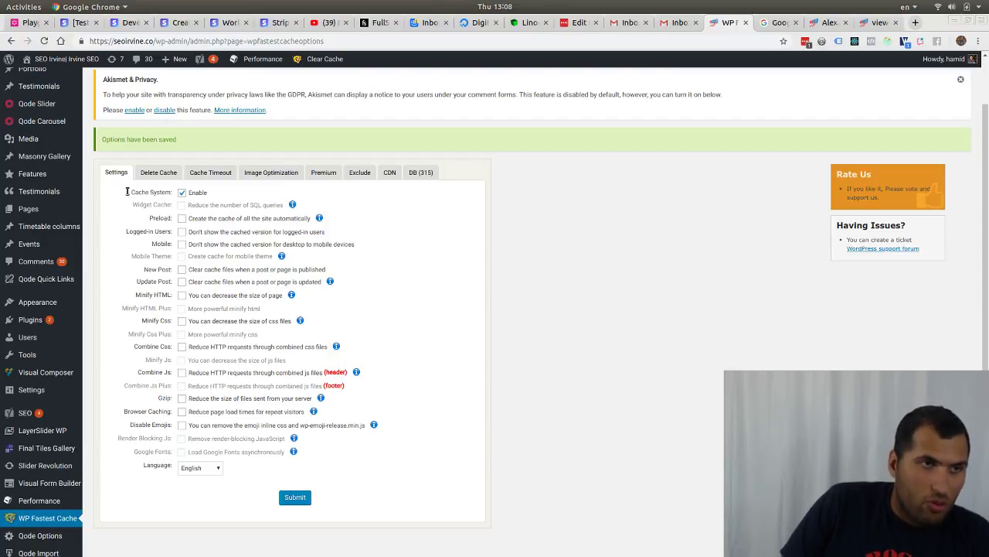
click(163, 176)
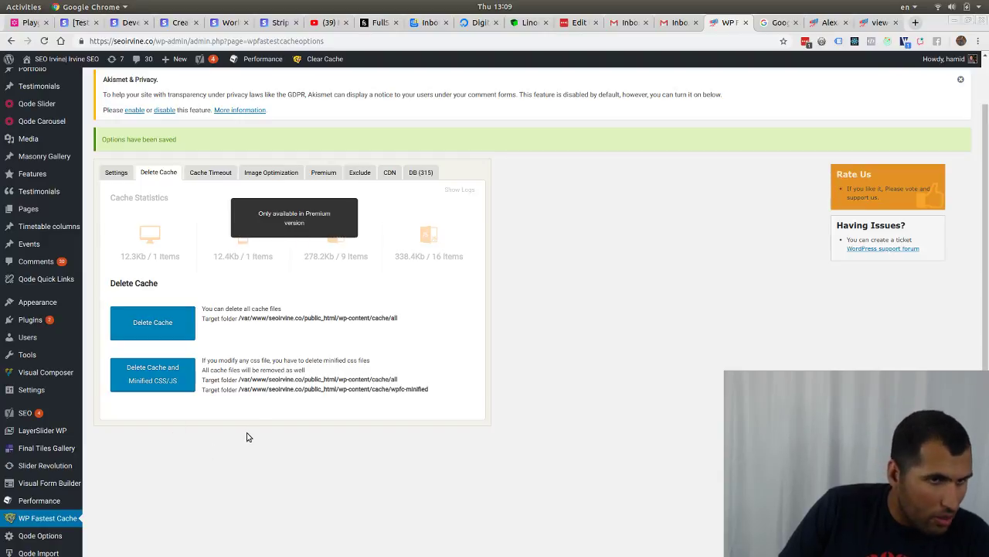
click(211, 173)
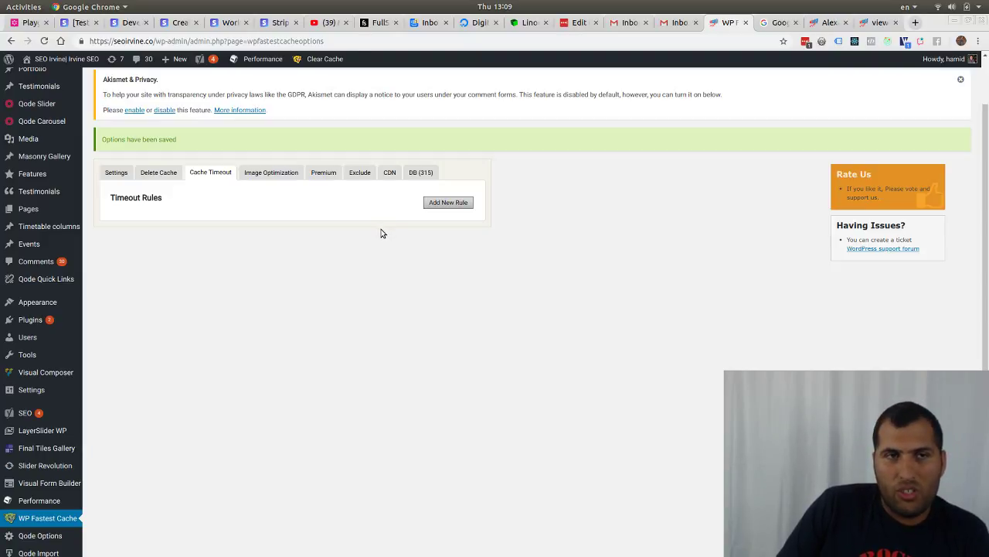
click(285, 174)
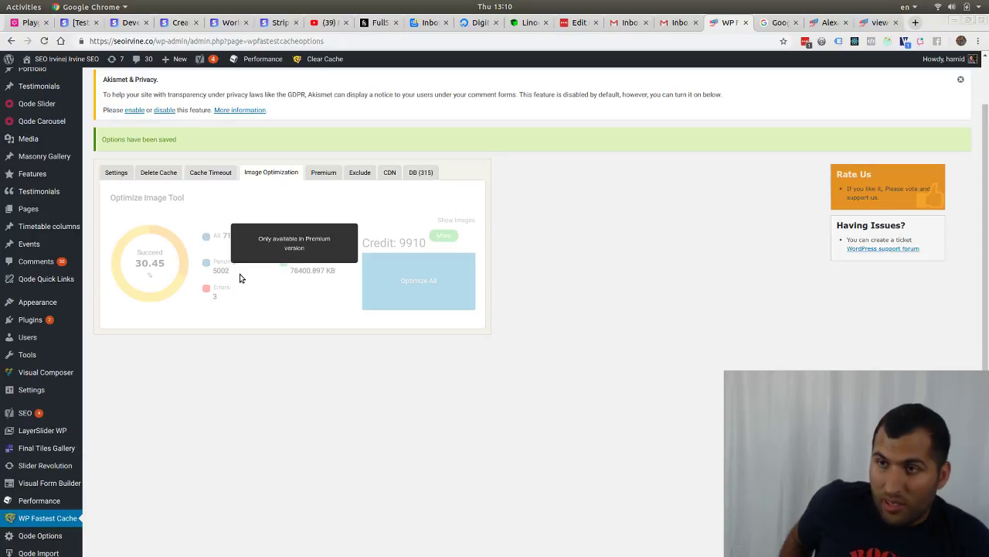
click(338, 173)
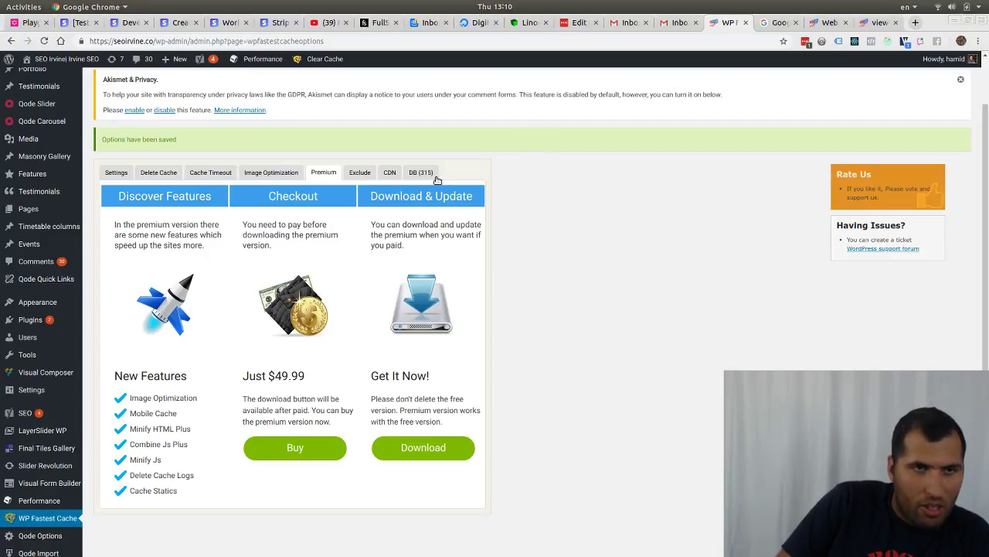
Step: Review the Exclude rules, the CDN providers and the database cleanup options of WP Fastest Cache
click(364, 173)
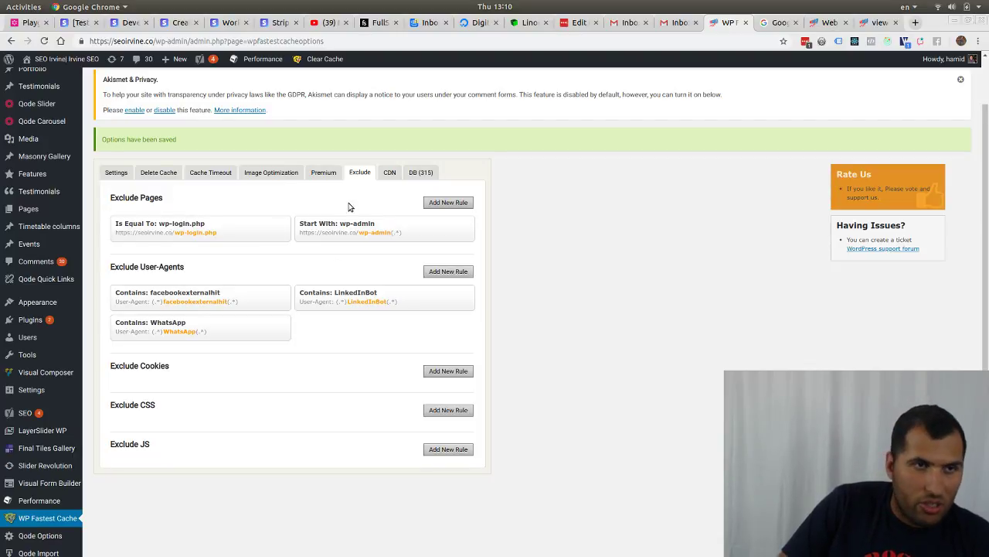
click(395, 176)
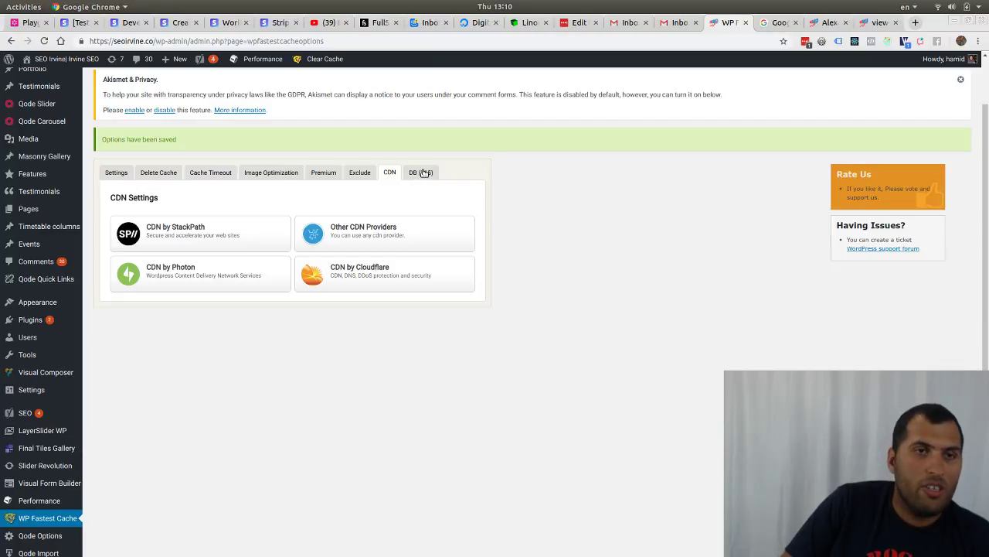
click(421, 173)
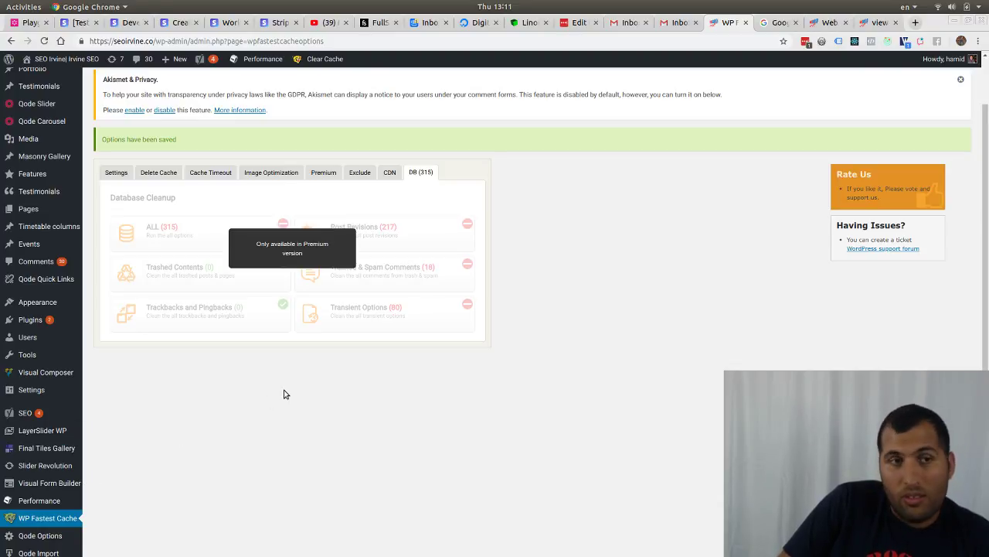
Step: Disable the Cache System option in the WP Fastest Cache settings and submit the change
click(116, 174)
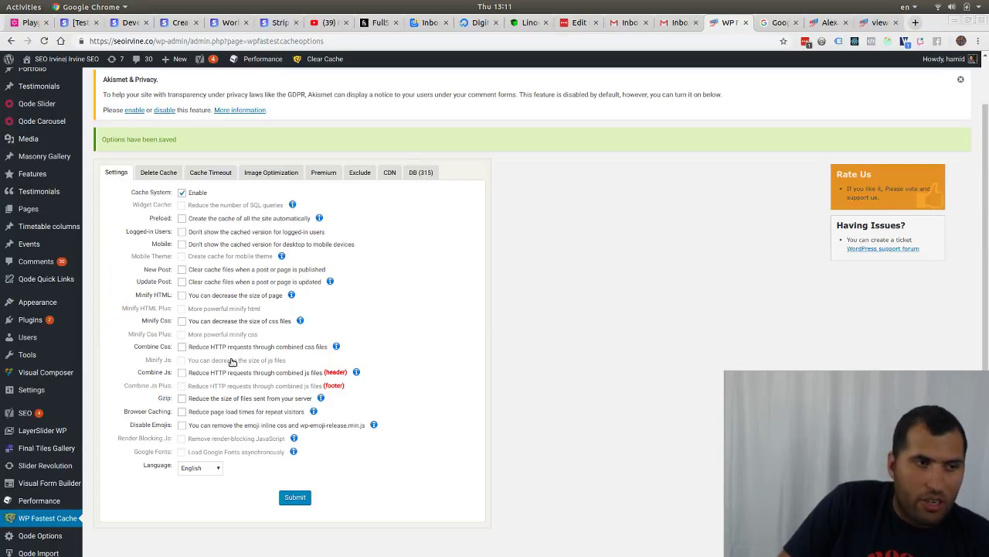
click(182, 193)
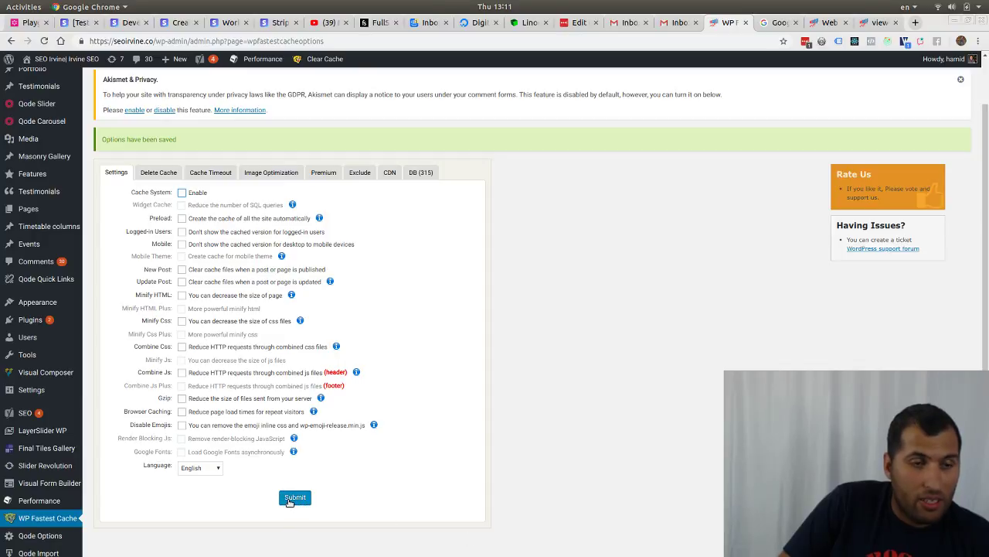
click(289, 501)
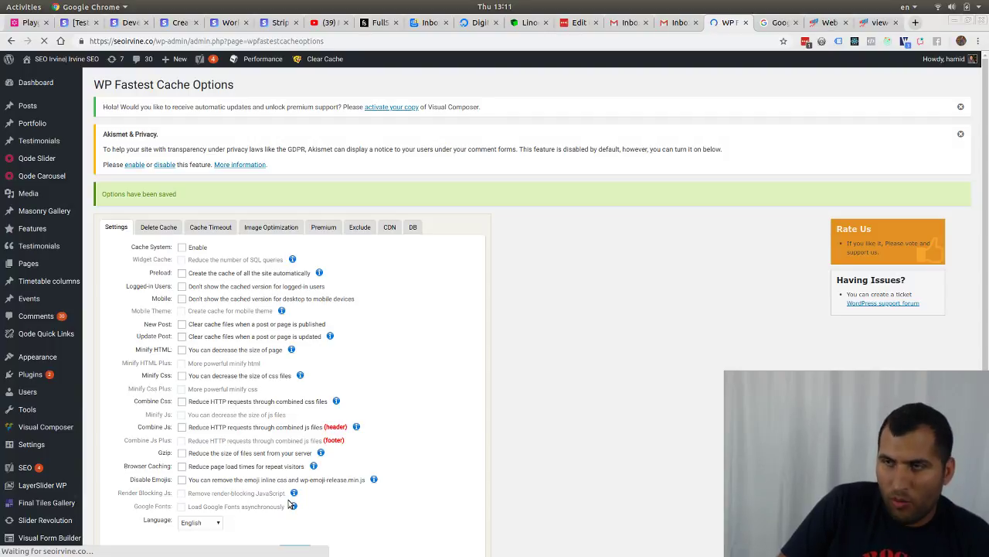
Step: Open the W3 Total Cache dashboard and review its widgets from Premium Services down to the Google Page Speed Report
mouse_move(61, 429)
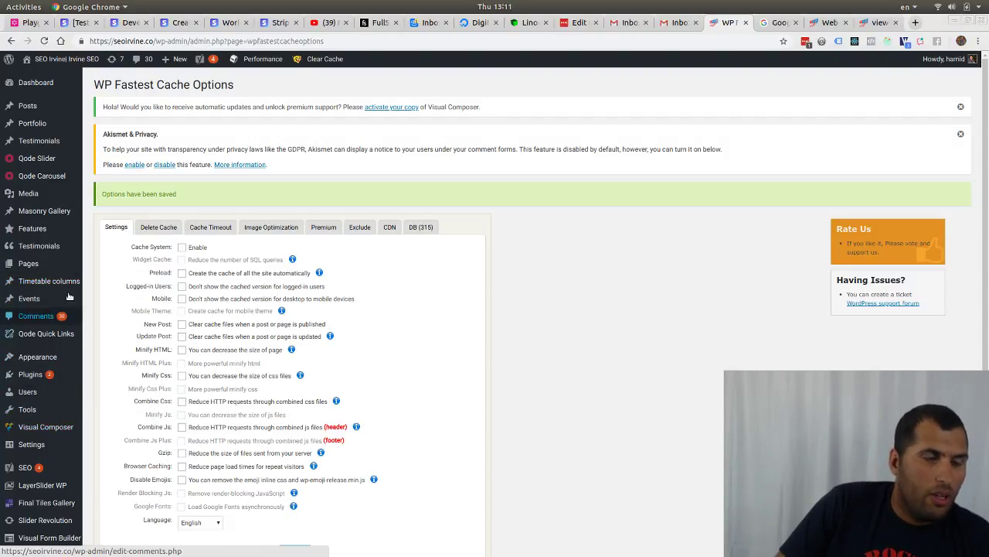
scroll(51, 500, down, 2)
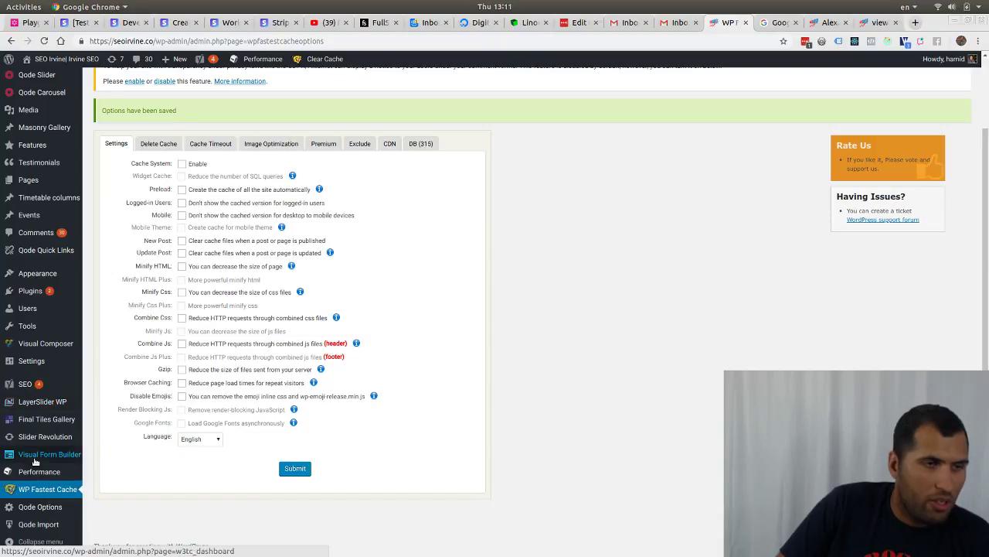
mouse_move(39, 471)
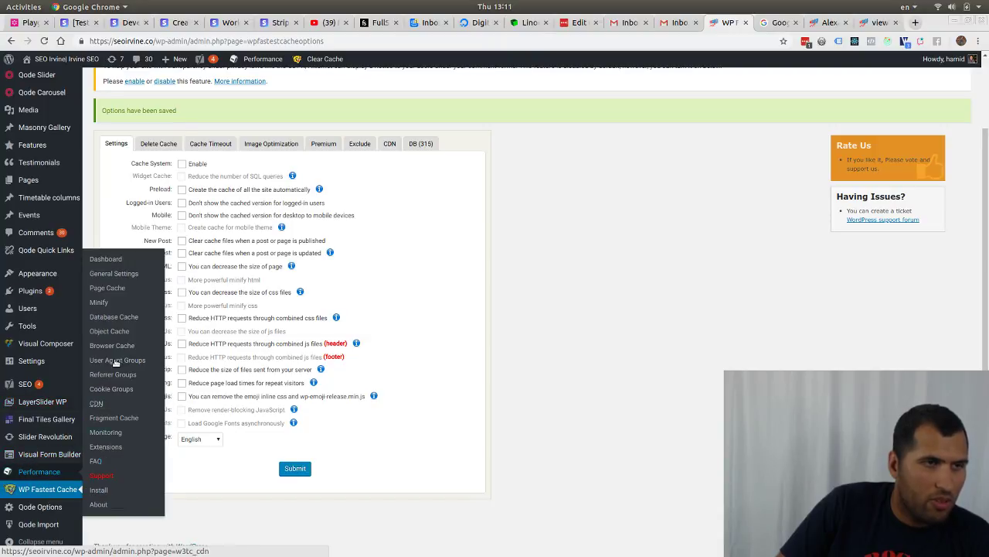
click(122, 262)
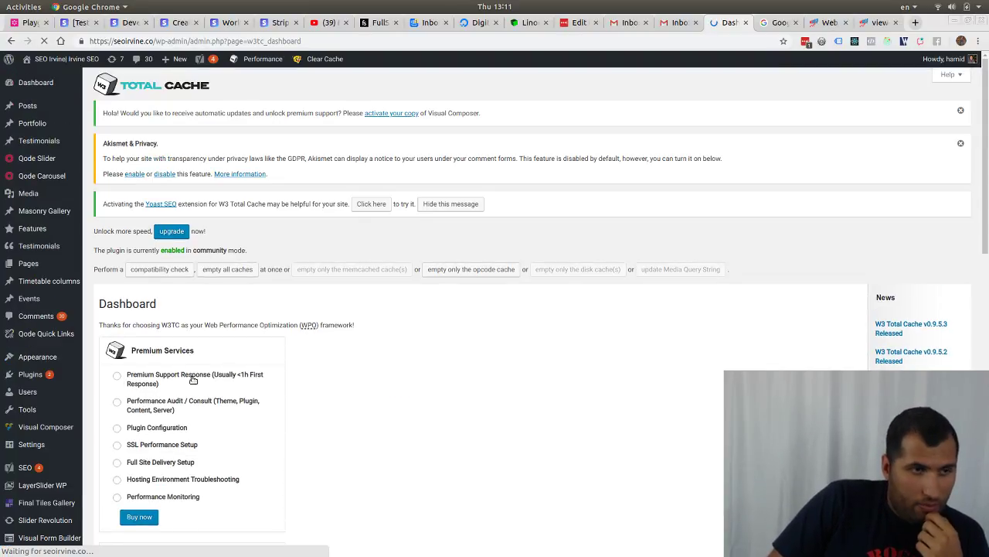
scroll(191, 376, down, 5)
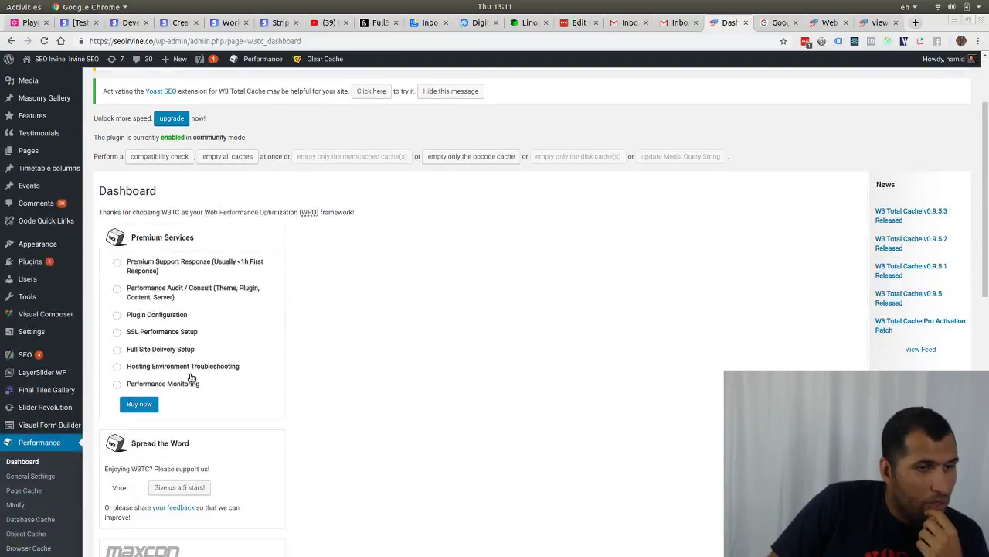
scroll(190, 377, down, 7)
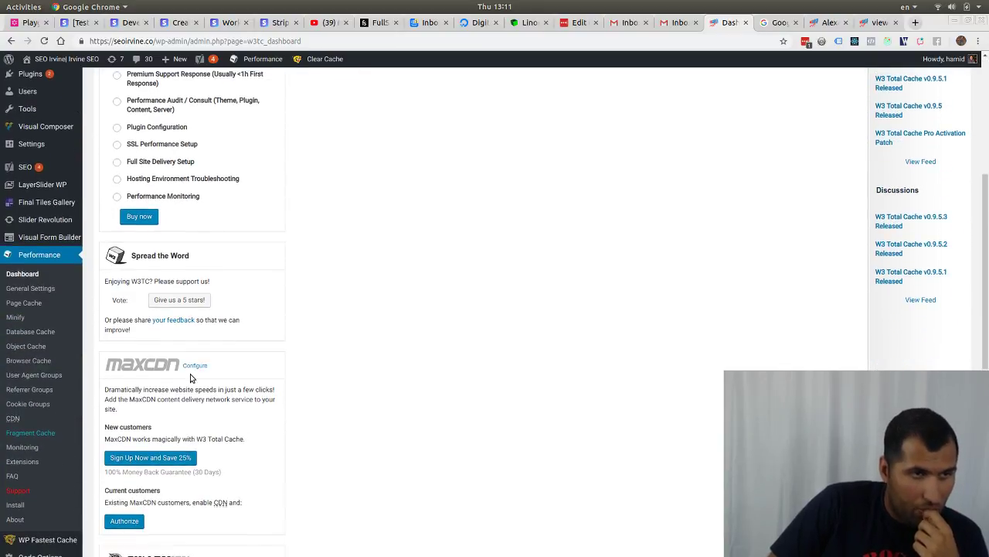
scroll(197, 392, down, 3)
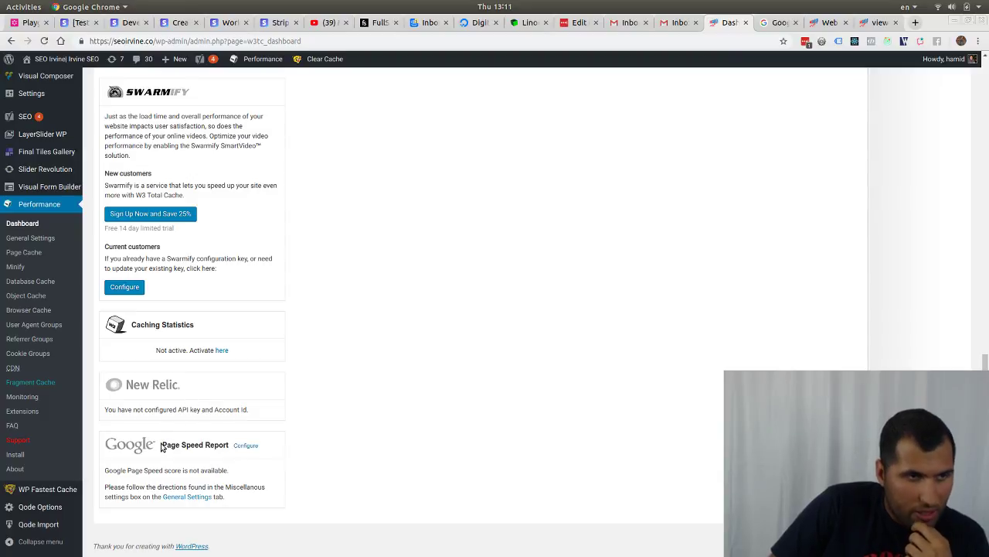
scroll(163, 447, up, 15)
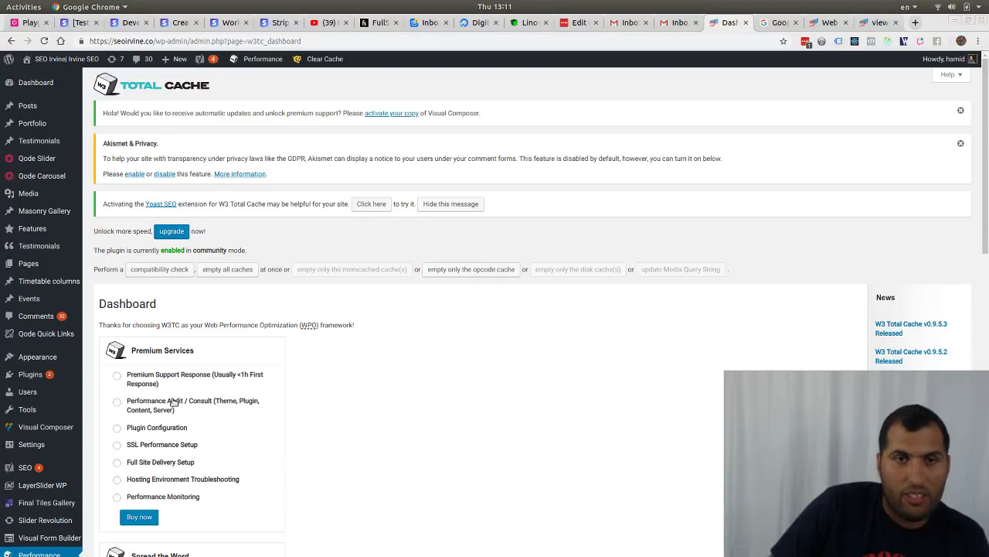
scroll(170, 405, down, 5)
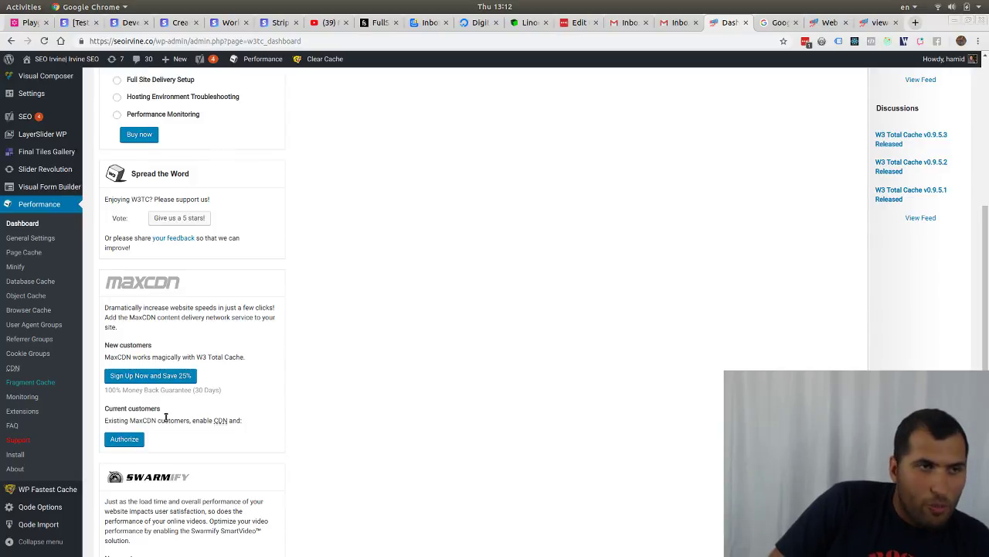
scroll(166, 418, up, 3)
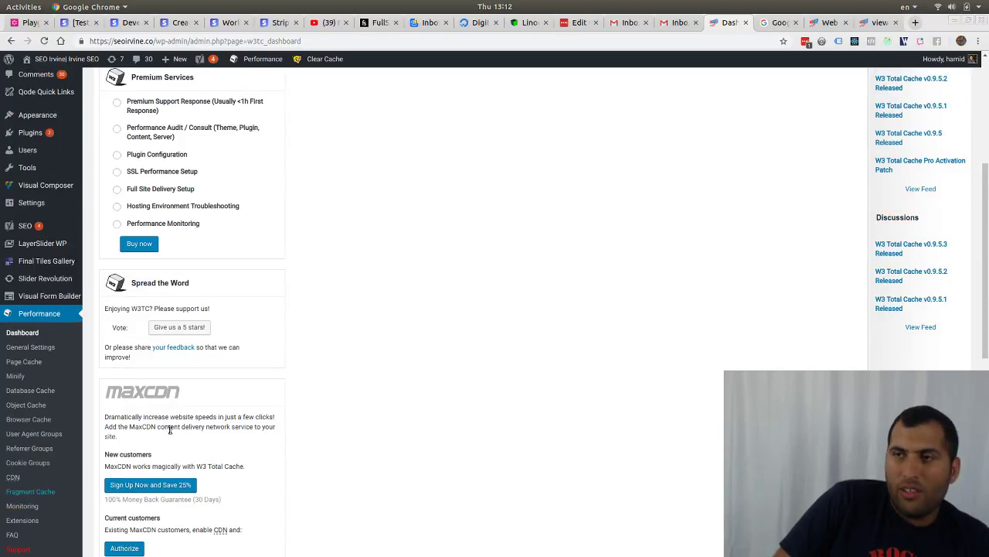
scroll(167, 427, down, 5)
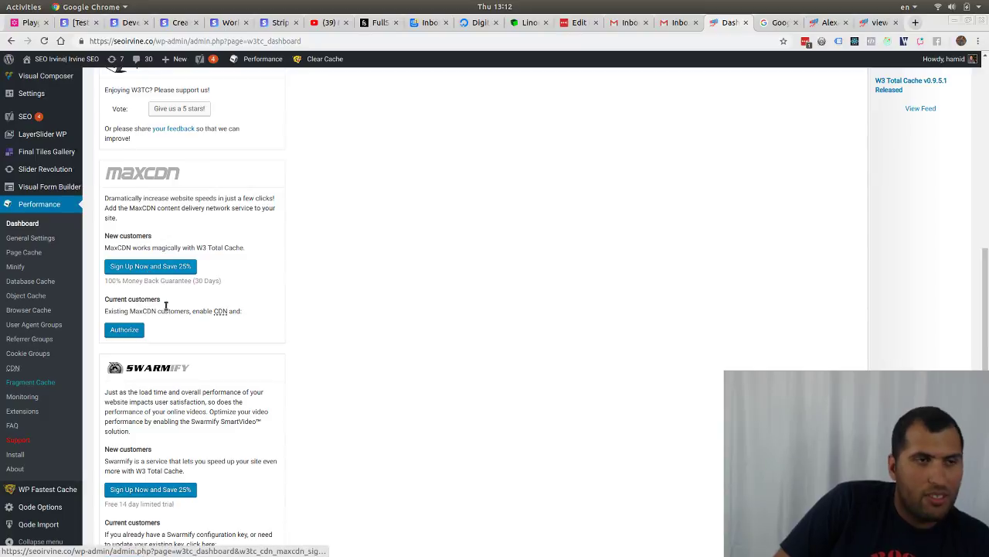
scroll(166, 371, down, 4)
scroll(161, 437, down, 3)
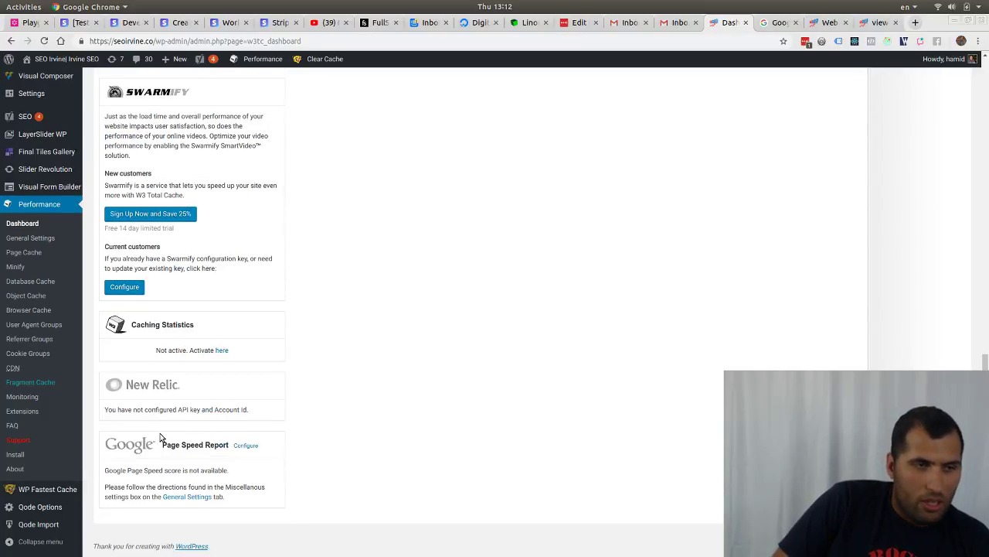
Step: Open the W3 Total Cache General Settings and review the General, Page Cache and Minify sections
click(196, 499)
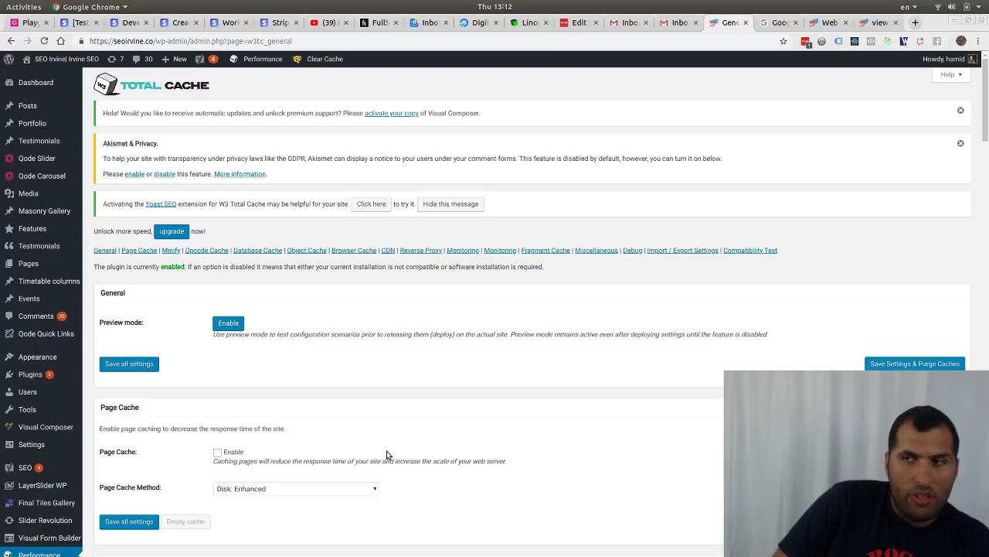
scroll(387, 450, down, 4)
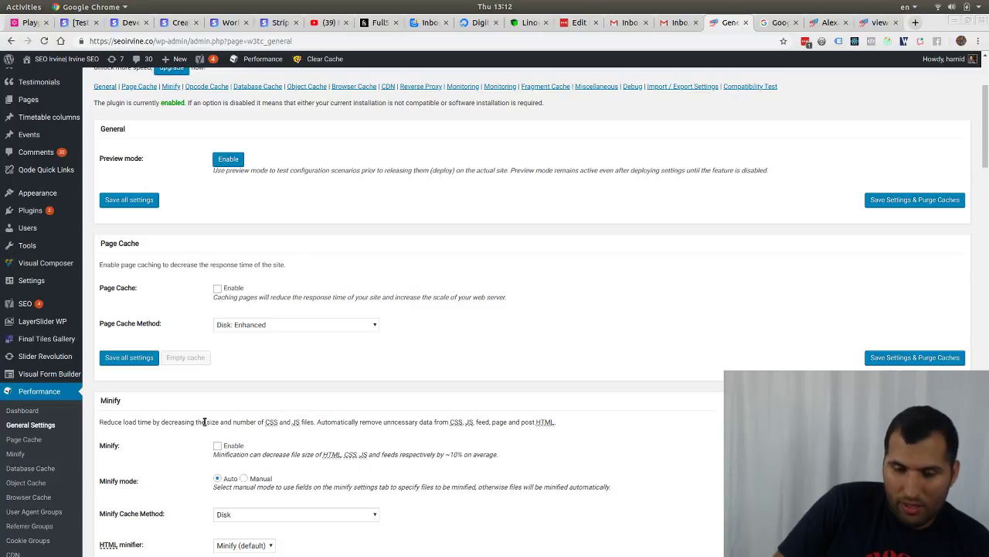
scroll(172, 408, up, 3)
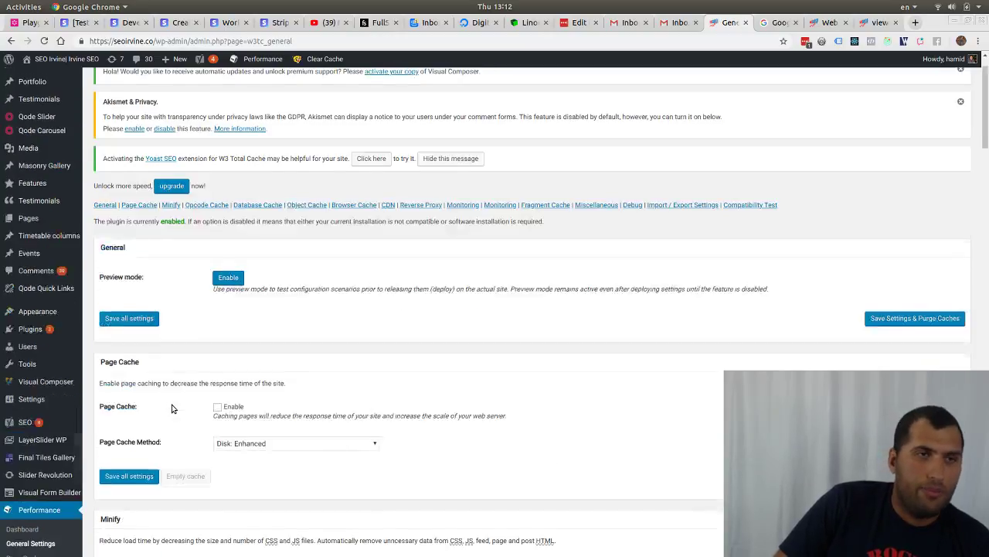
scroll(172, 408, up, 1)
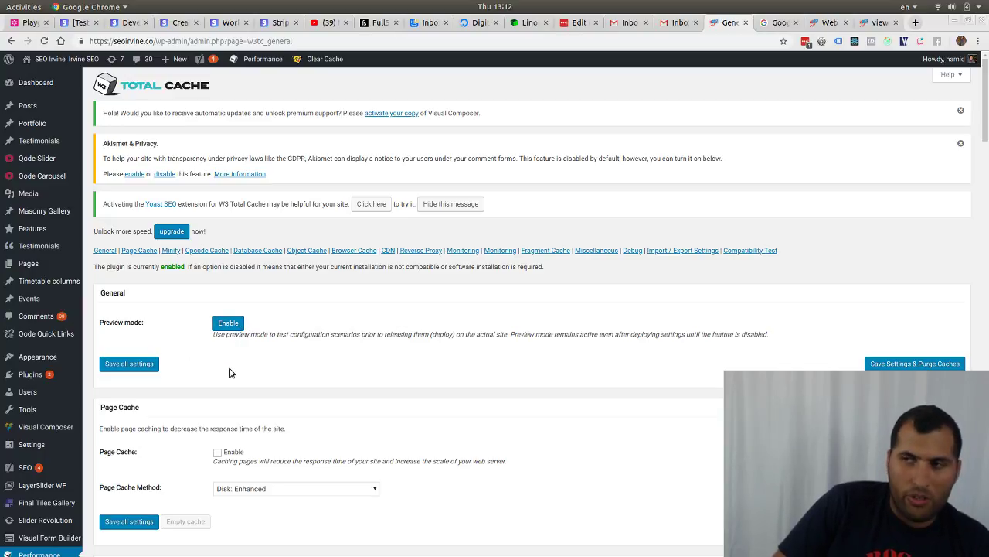
Step: Switch Page Cache on and back off, and inspect the available page cache methods without changing the selection
scroll(220, 441, down, 3)
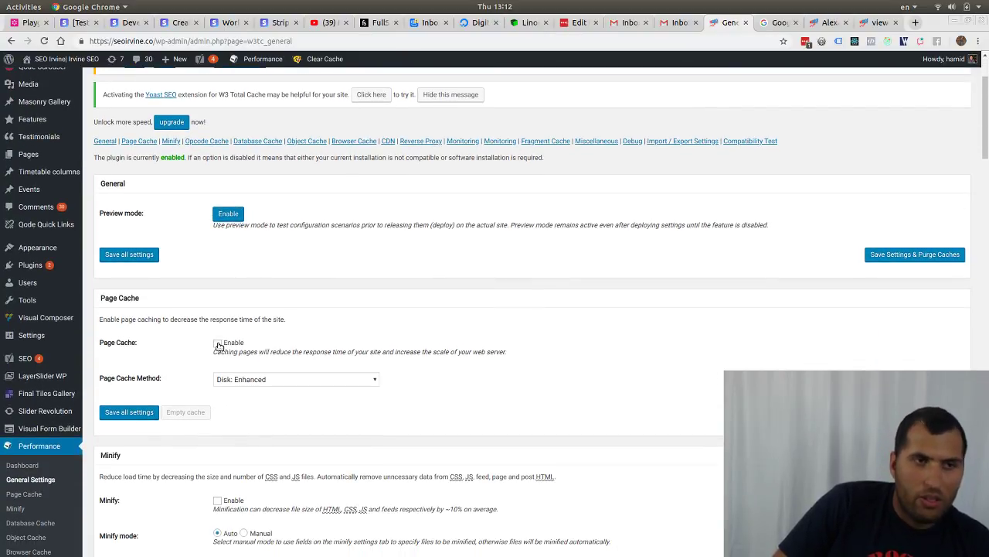
click(218, 343)
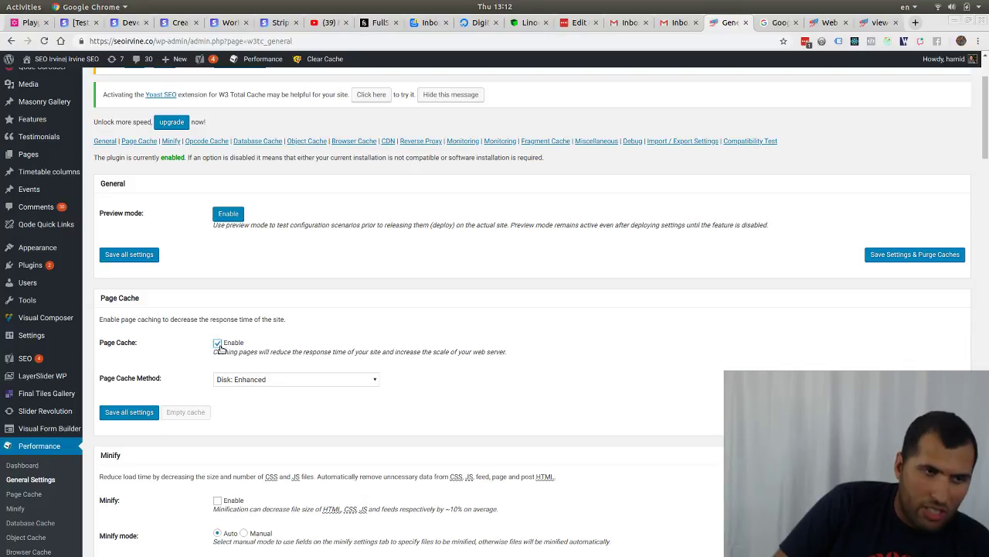
click(219, 344)
click(229, 380)
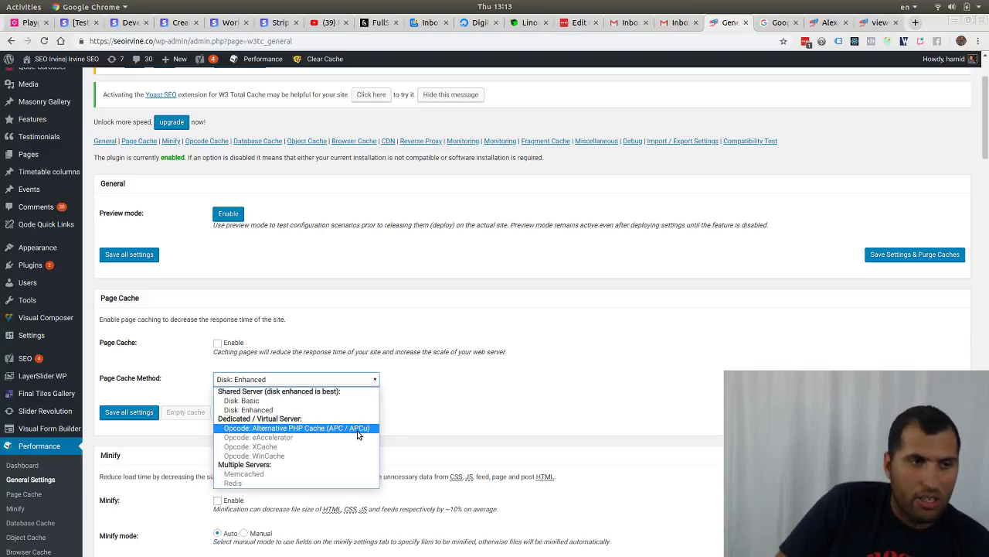
click(427, 412)
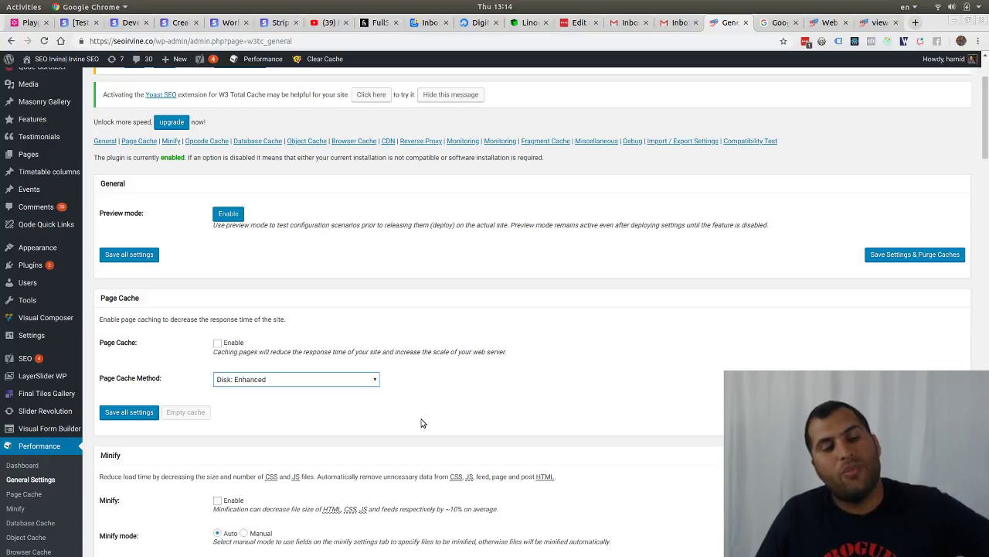
Step: Switch the Minify mode to Manual and back to Auto, and inspect the available Minify cache methods
scroll(409, 427, down, 5)
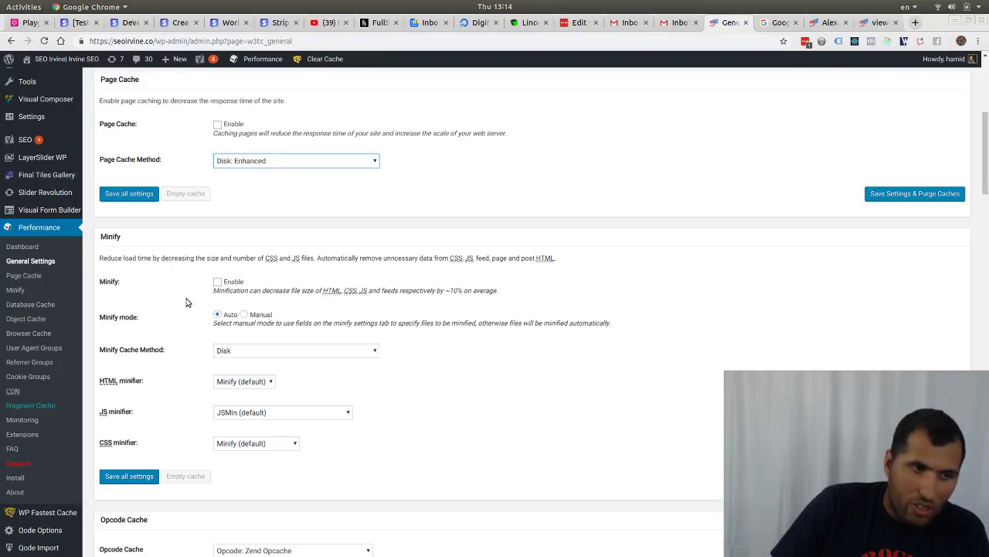
click(244, 315)
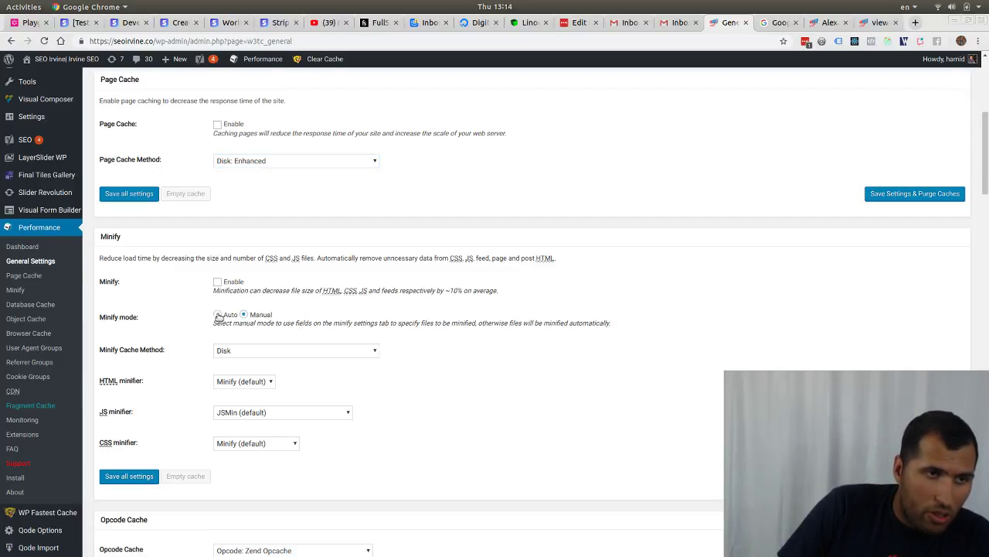
click(218, 314)
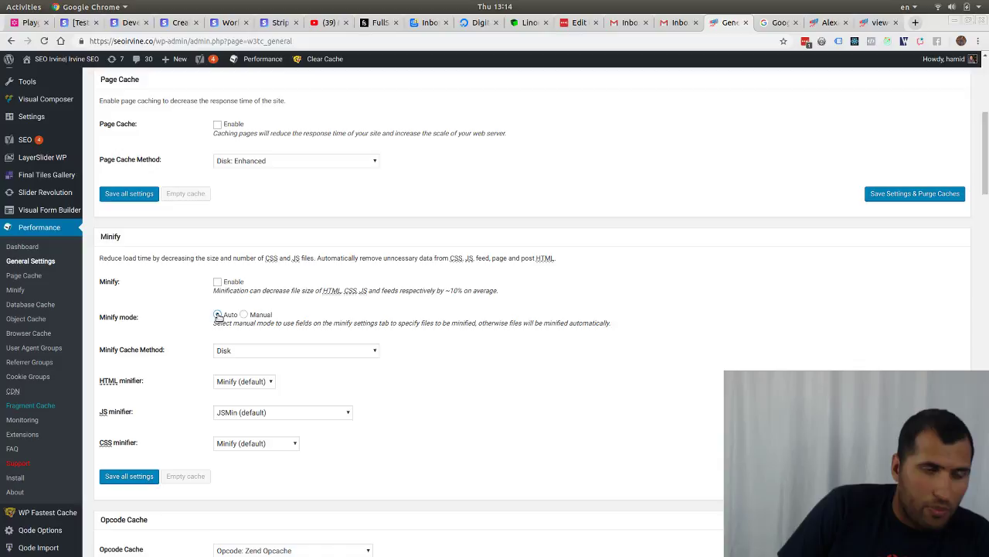
click(260, 350)
click(474, 361)
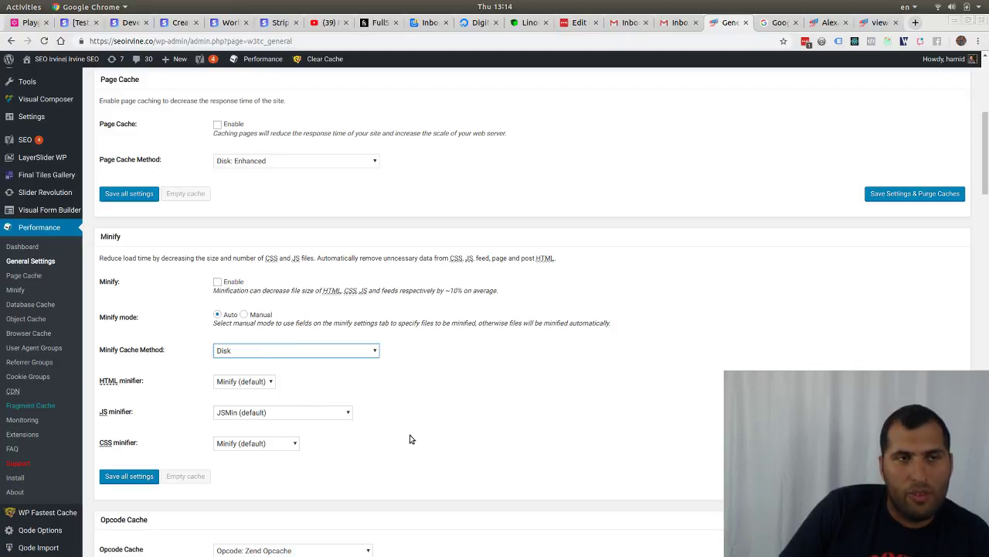
Step: Examine the available Opcode Cache choices in the general settings without changing the selection
scroll(430, 433, down, 3)
scroll(431, 433, down, 1)
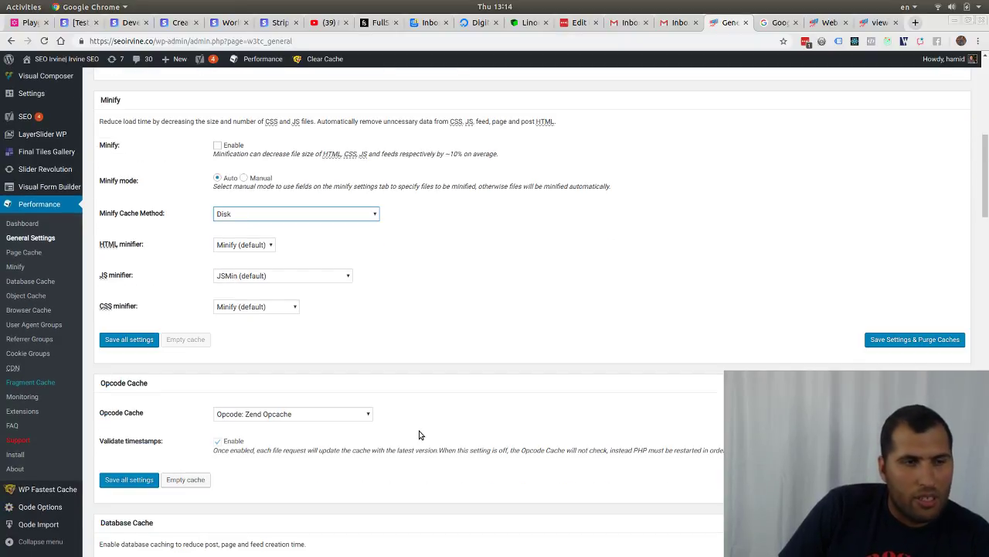
click(332, 413)
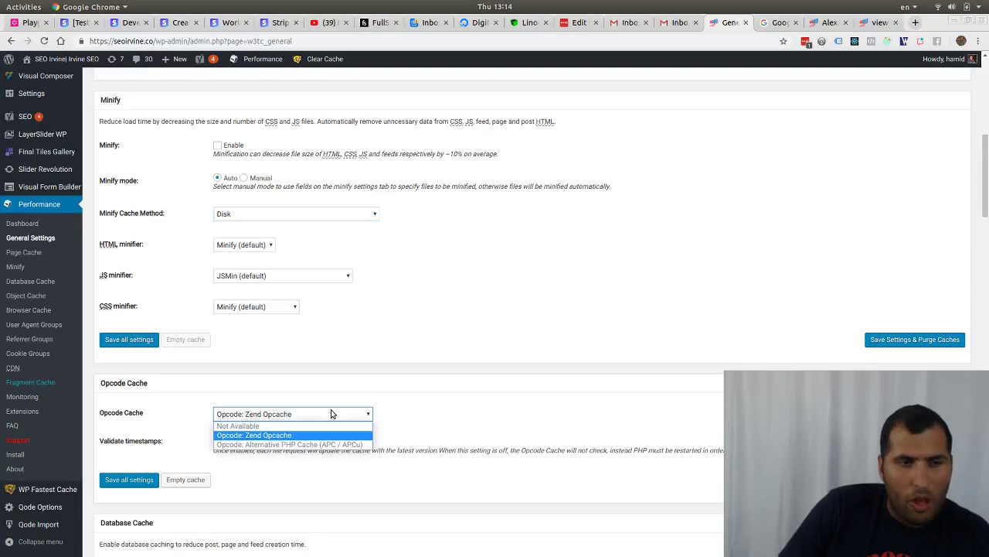
click(588, 396)
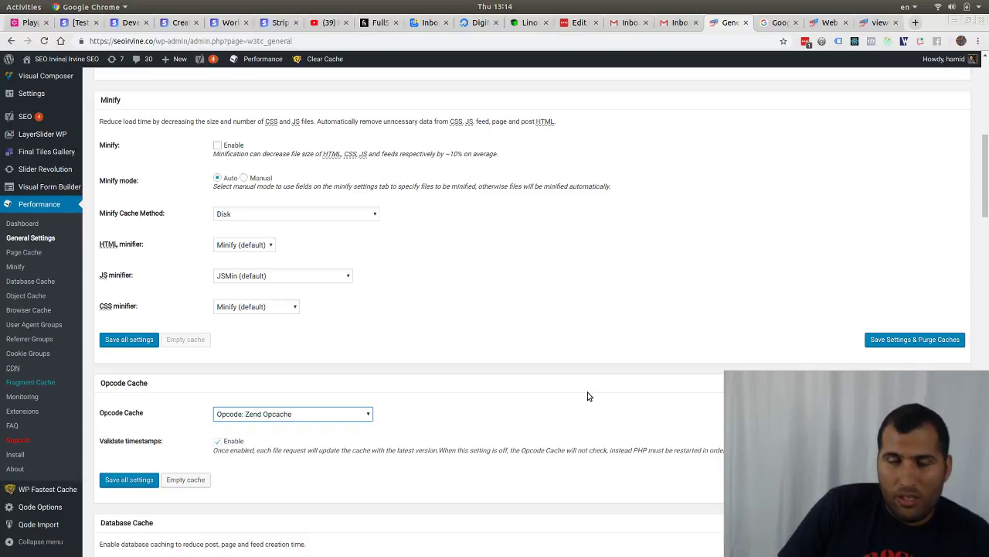
click(258, 416)
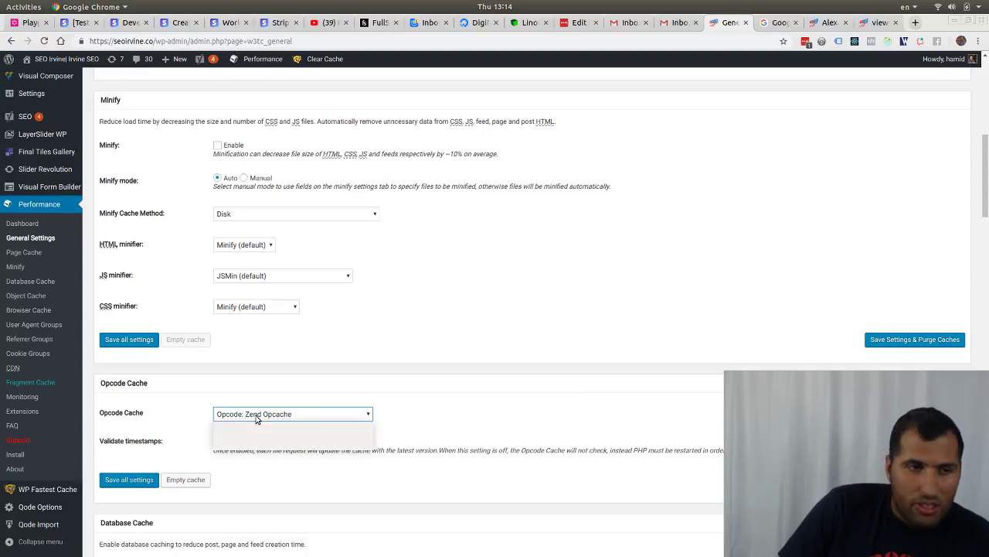
click(486, 417)
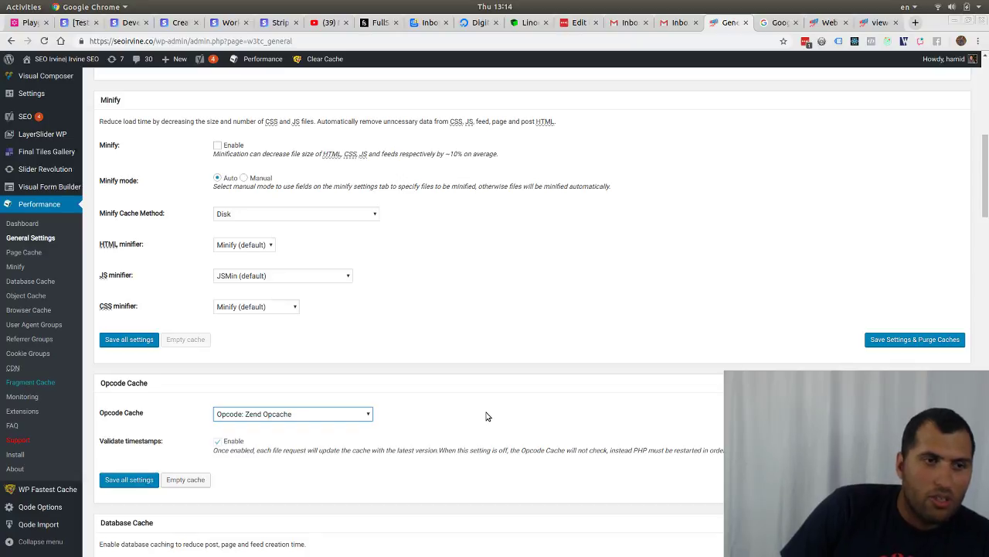
Step: Examine the Database Cache, Object Cache, Browser Cache, CDN and Reverse Proxy sections of the general settings
scroll(486, 416, down, 10)
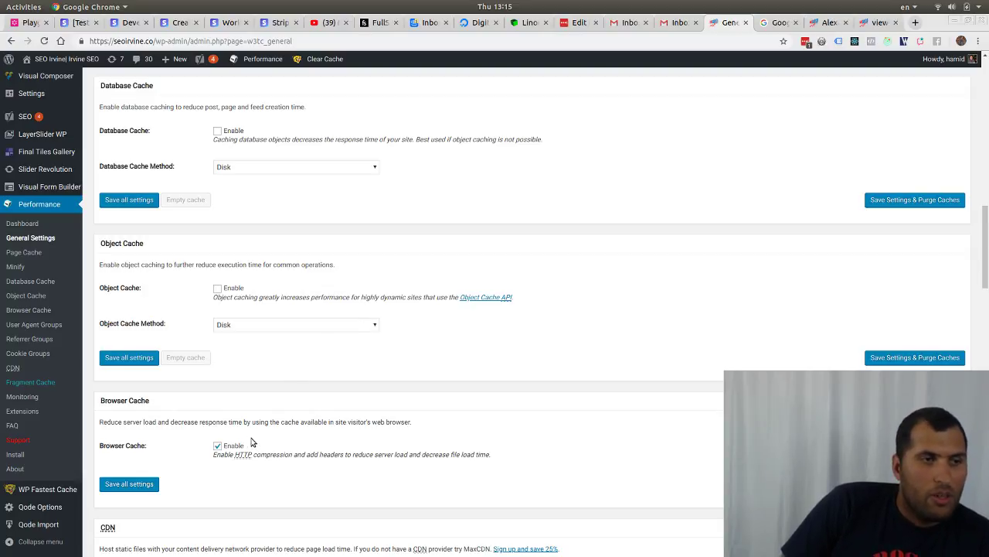
scroll(261, 424, down, 1)
scroll(261, 424, down, 3)
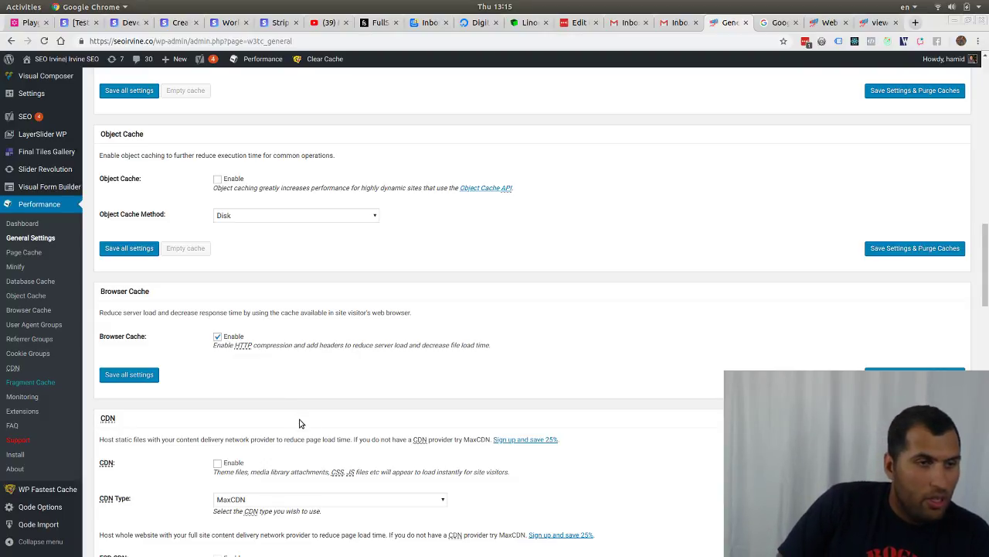
scroll(301, 422, down, 4)
scroll(301, 419, down, 5)
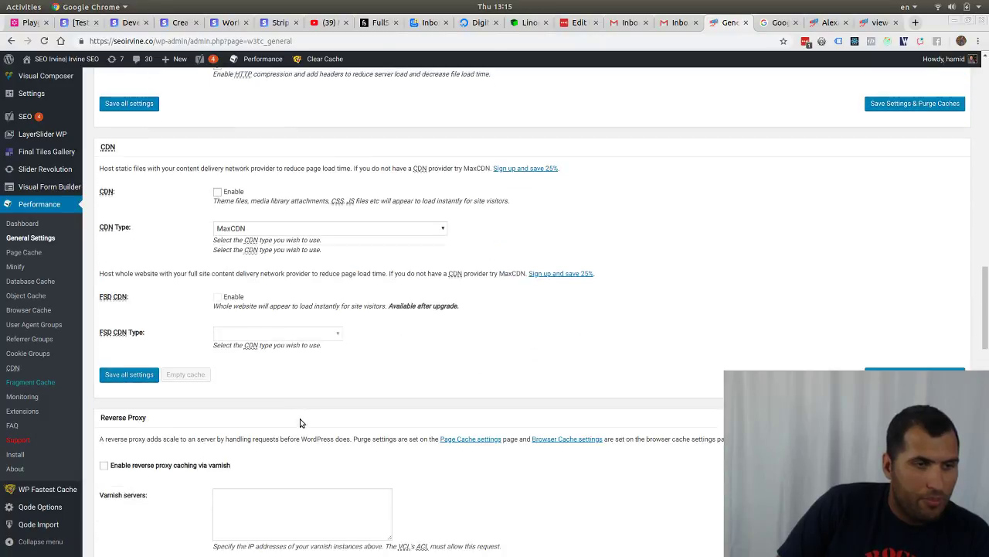
scroll(305, 421, down, 2)
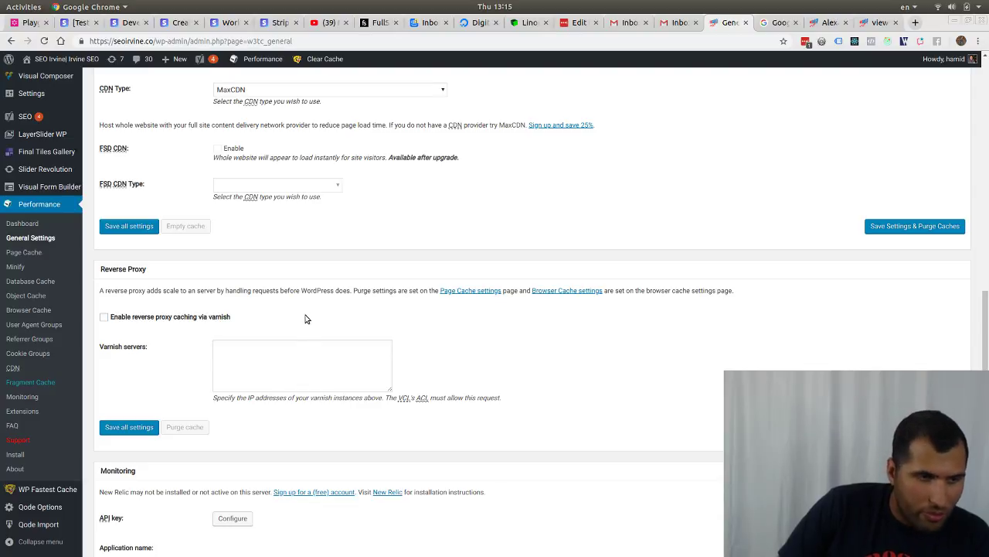
scroll(306, 318, down, 1)
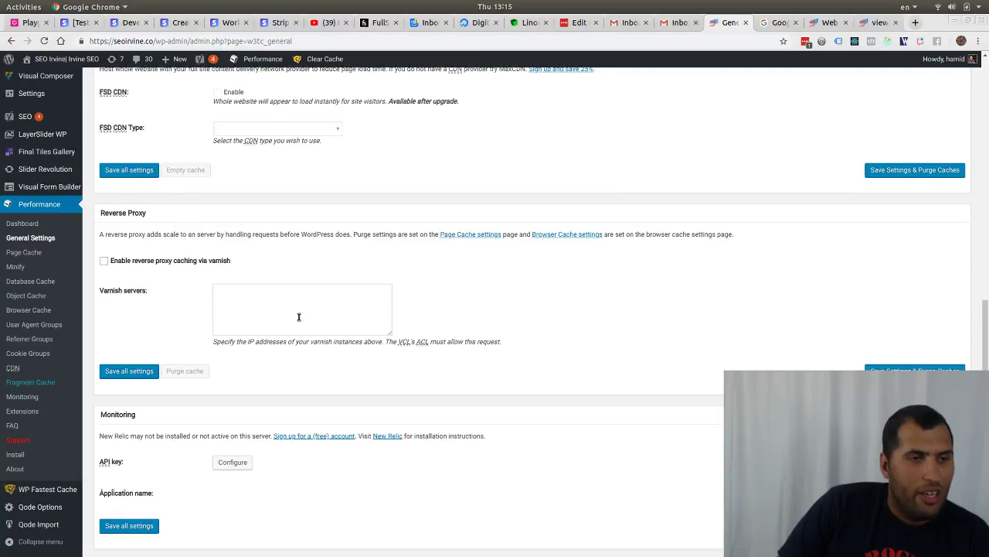
scroll(298, 317, down, 2)
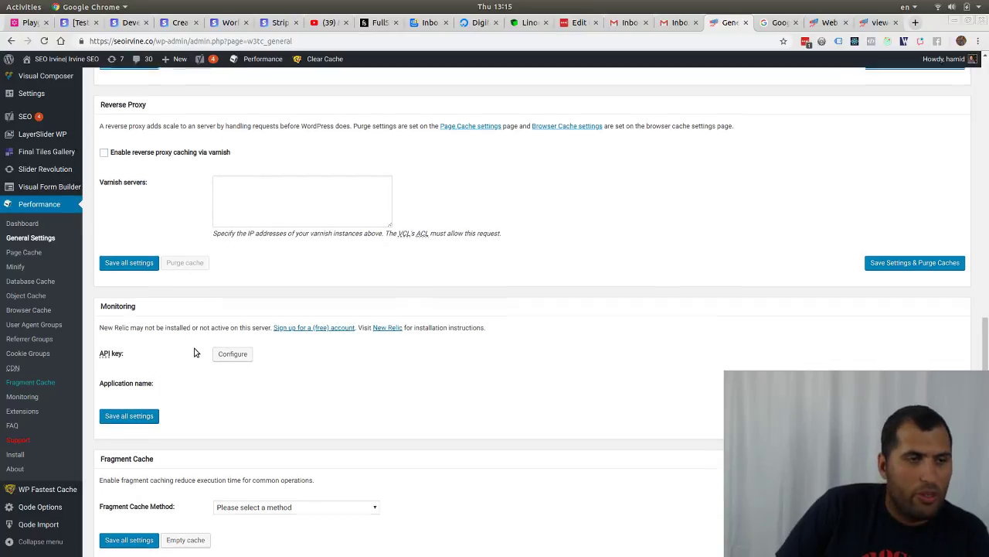
Step: Review the remaining general settings, from Monitoring, Fragment Cache and Licensing through Miscellaneous and Debug to Import / Export Settings
scroll(194, 353, down, 1)
scroll(194, 353, down, 5)
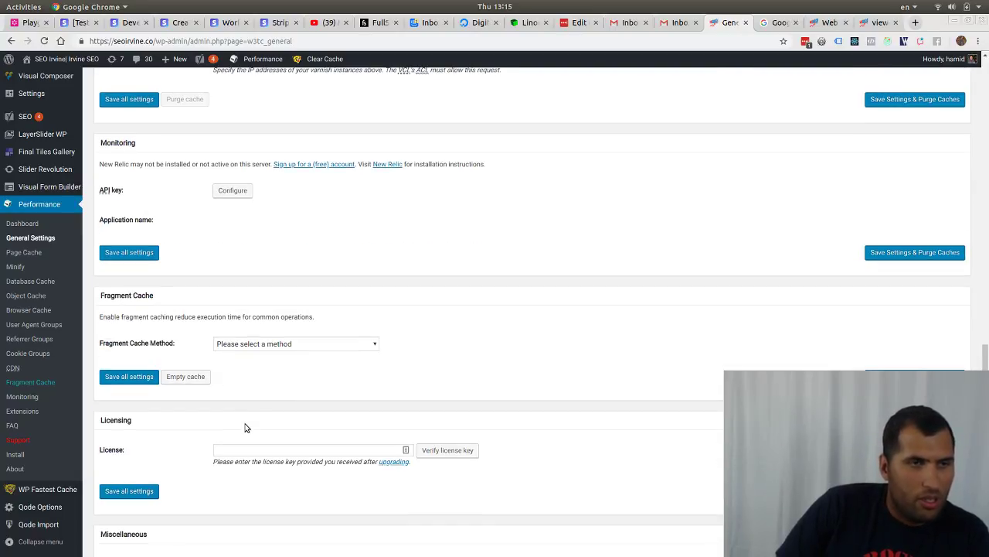
scroll(254, 418, down, 2)
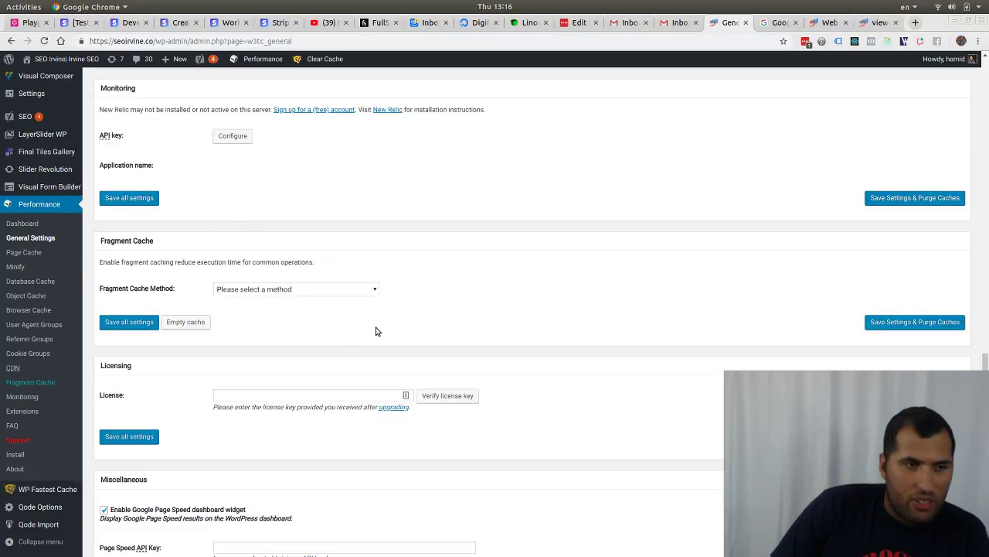
scroll(376, 331, down, 5)
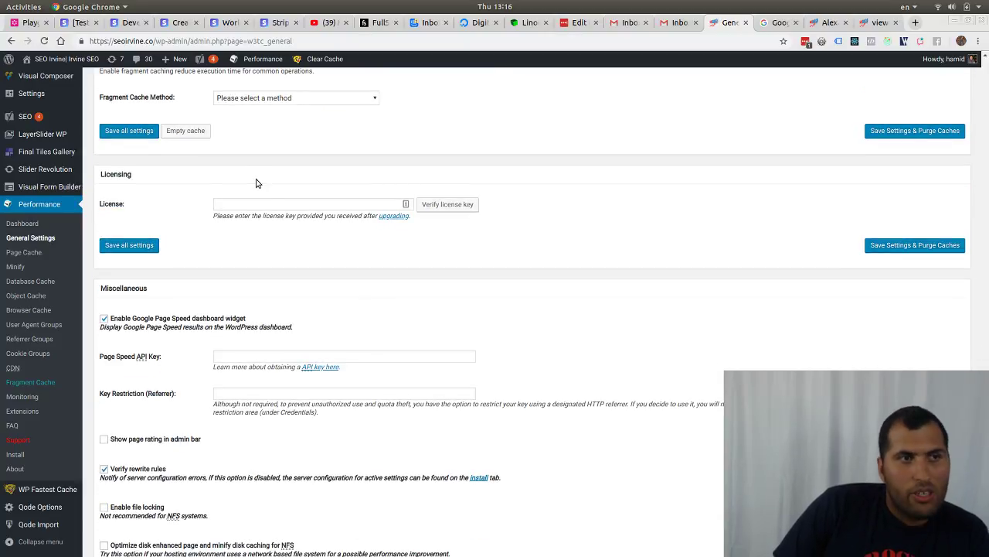
click(269, 205)
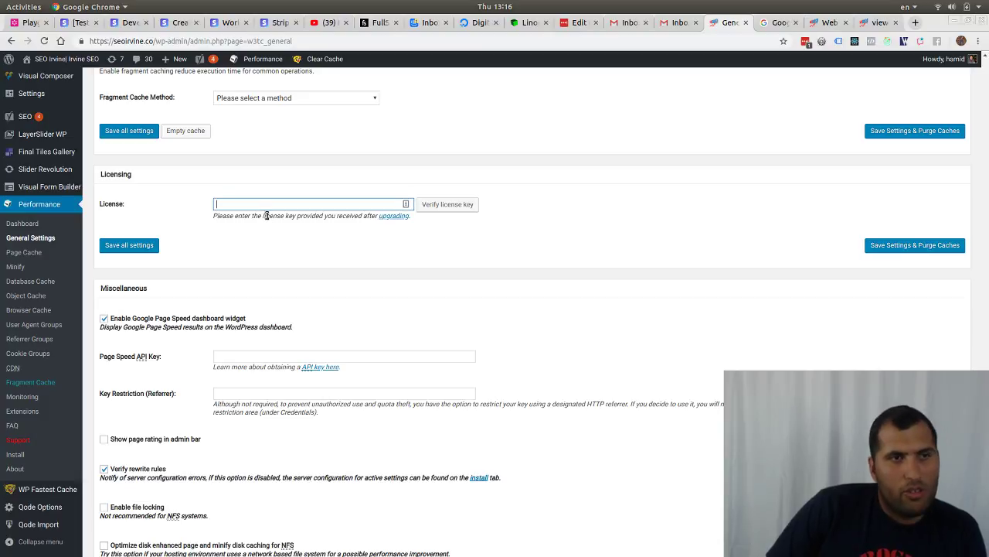
scroll(305, 278, down, 5)
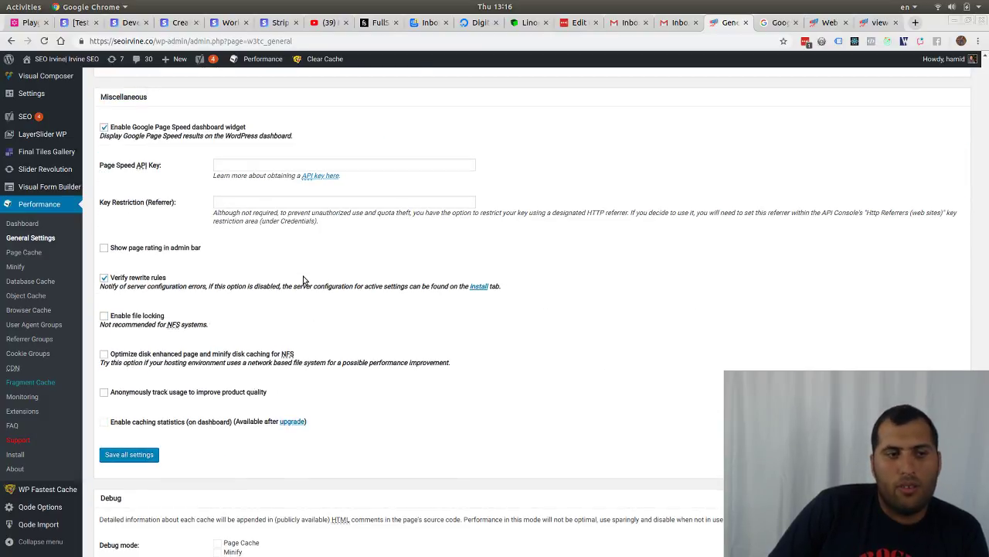
scroll(305, 280, down, 8)
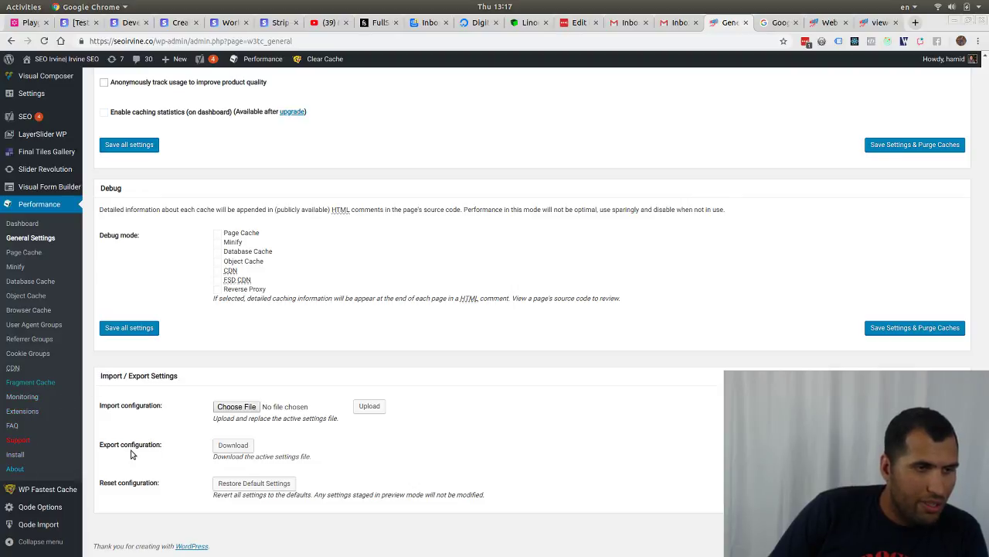
Step: Open the W3 Total Cache Install page, leaving the general settings without saving, and skim its setup instructions
click(15, 455)
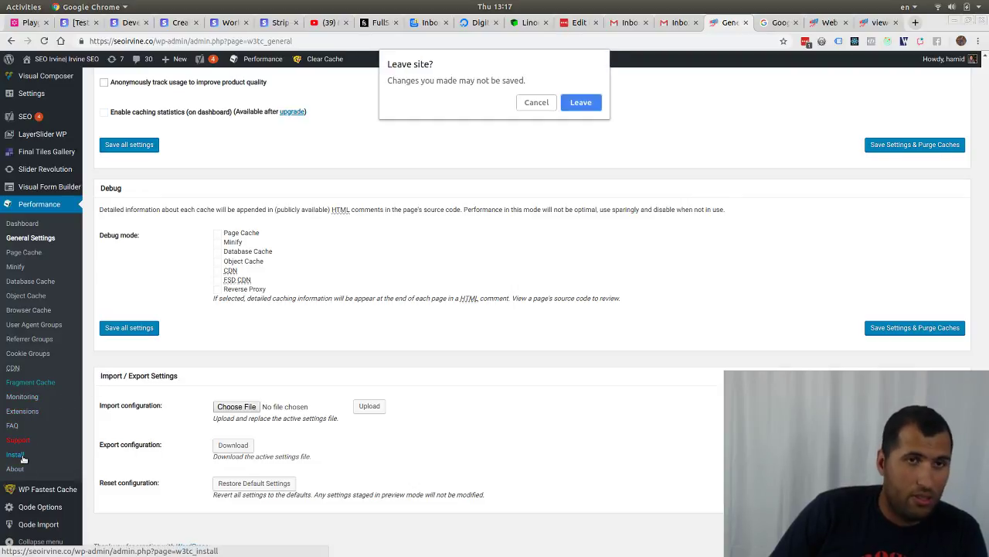
click(582, 107)
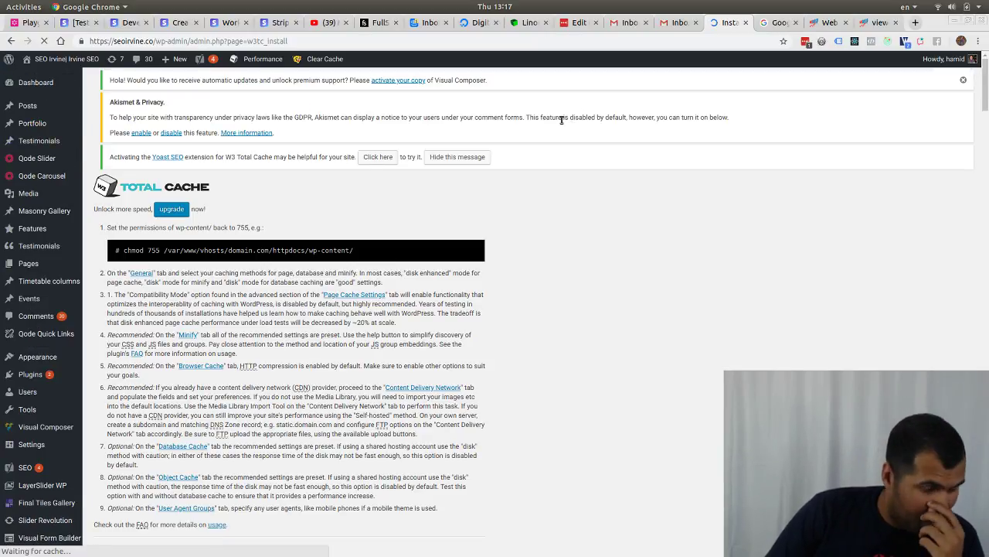
scroll(349, 275, down, 5)
scroll(348, 275, down, 1)
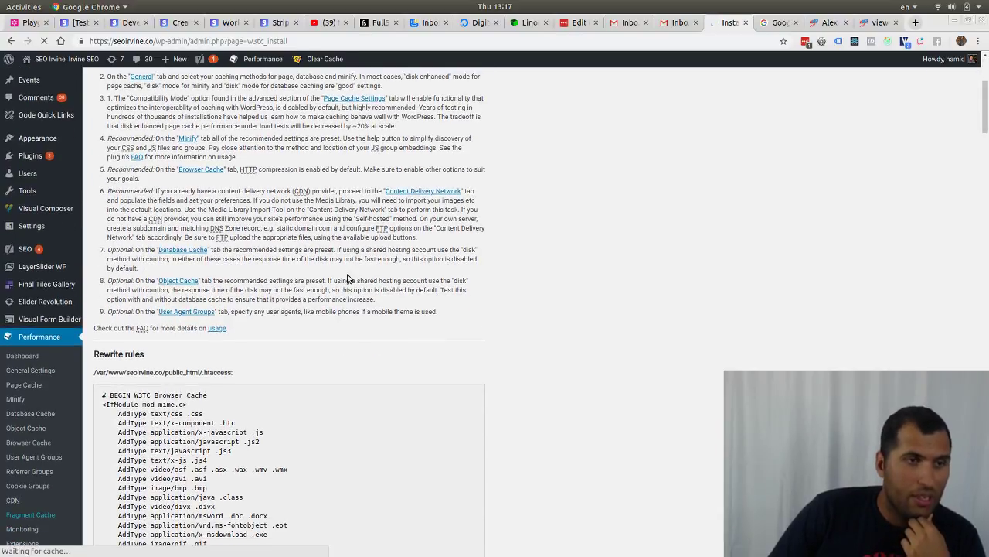
scroll(355, 273, down, 1)
scroll(355, 274, down, 3)
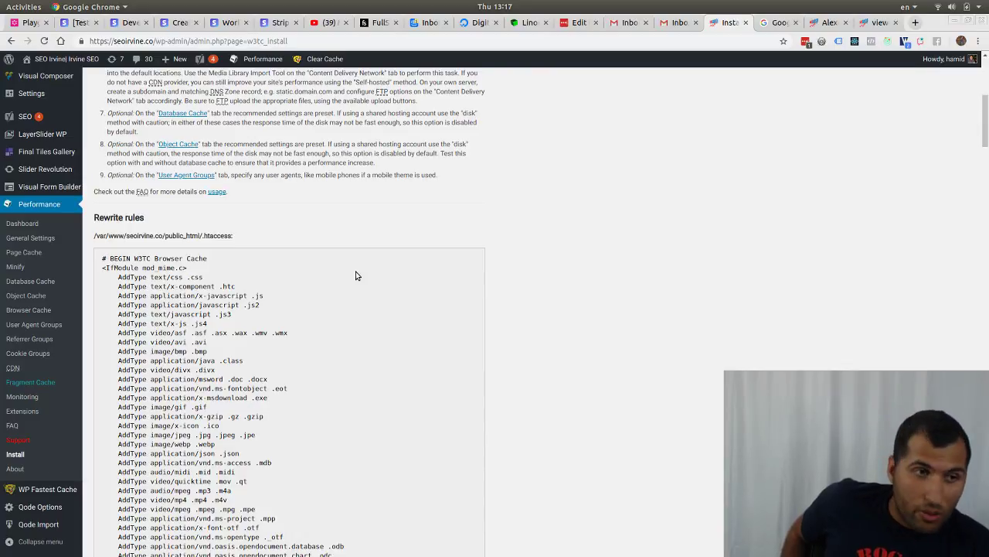
scroll(356, 276, up, 10)
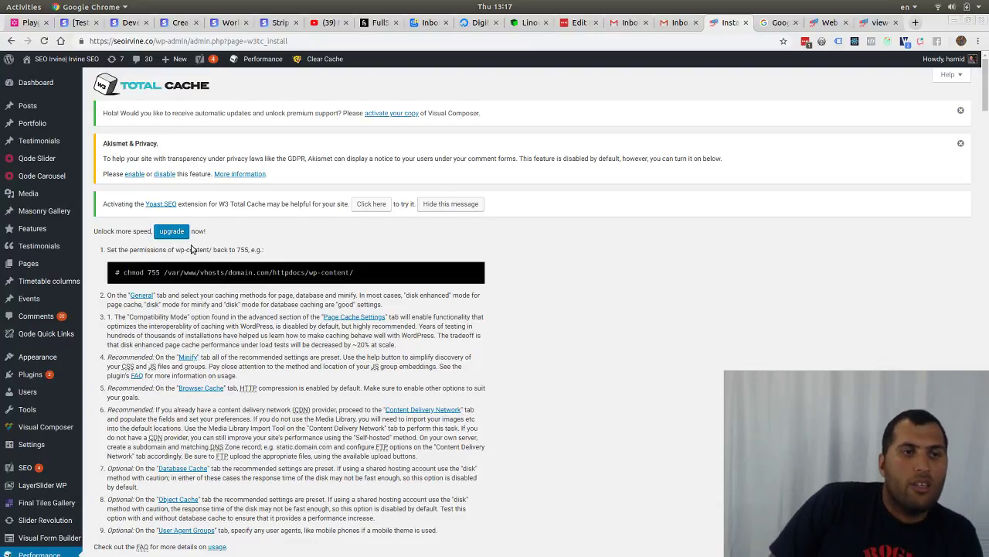
Step: Examine the chmod 755 command for the wp-content folder in the first setup instruction, highlighting its parts
scroll(193, 250, down, 4)
scroll(197, 246, down, 6)
scroll(196, 244, up, 8)
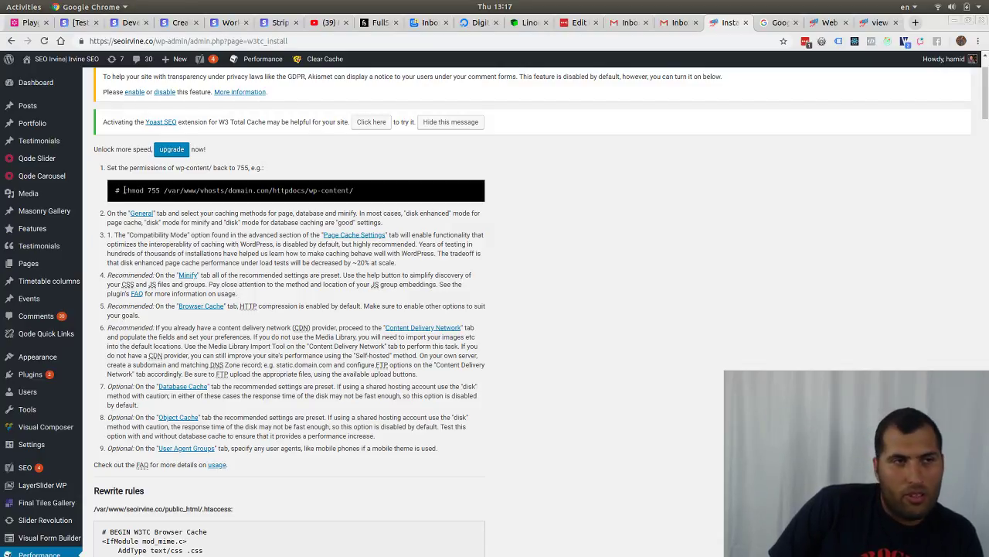
drag(123, 190, 389, 205)
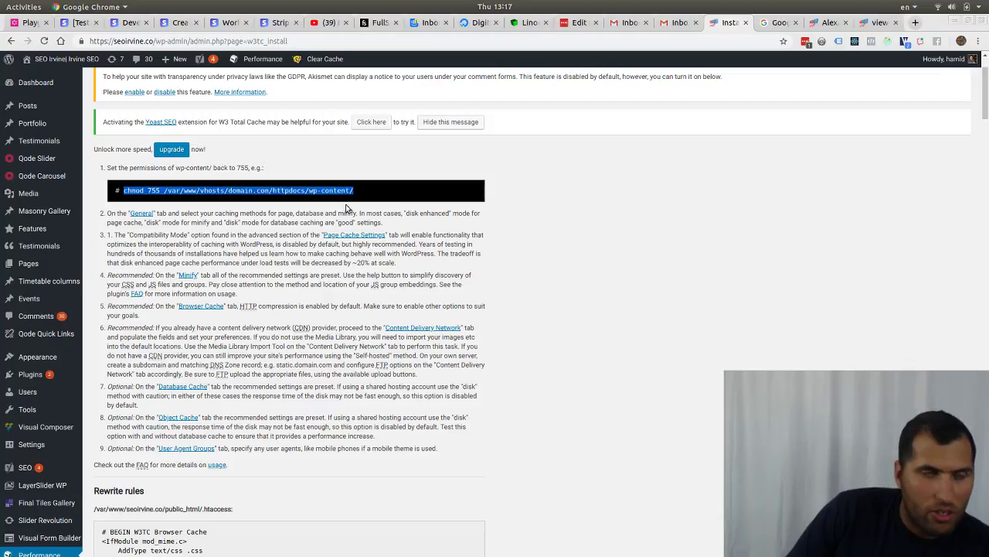
click(243, 199)
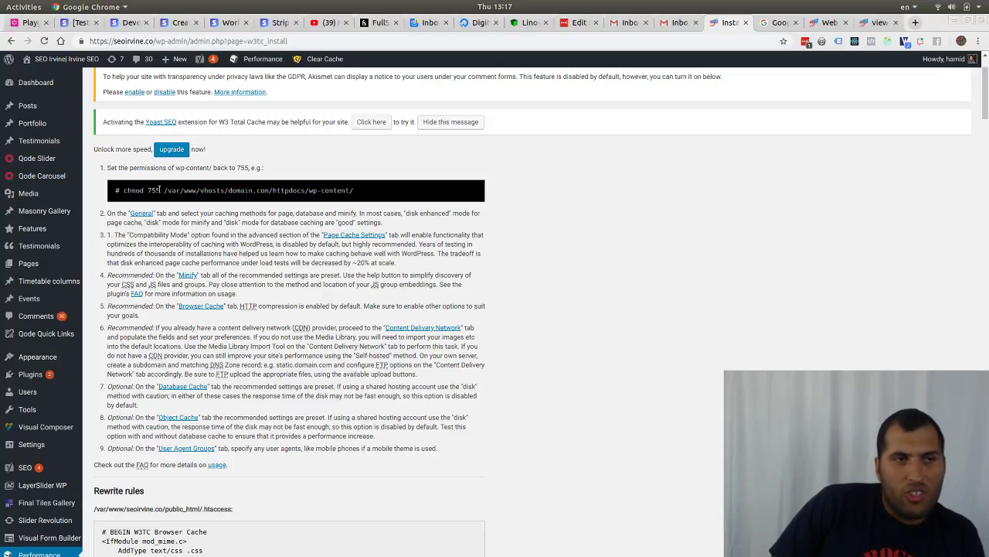
drag(160, 191, 401, 201)
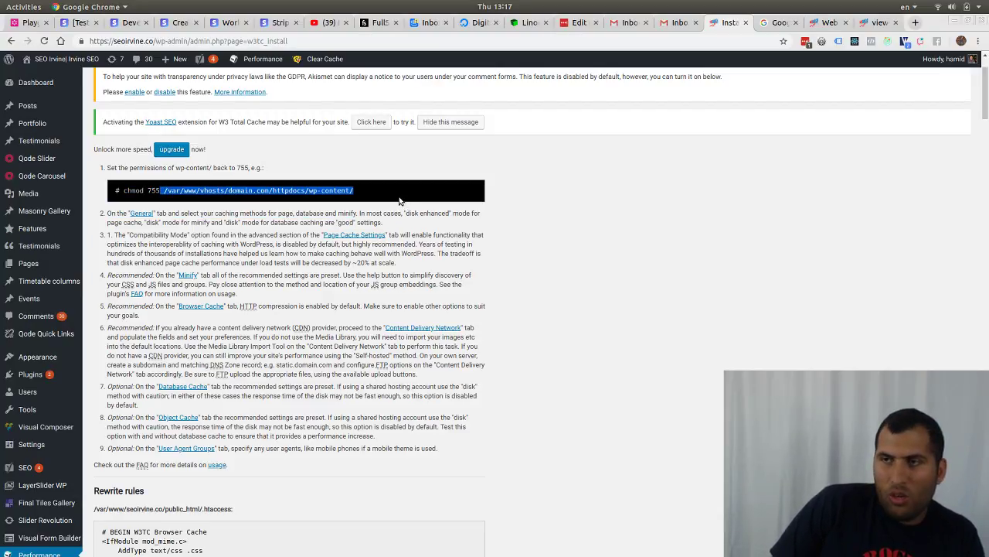
click(331, 191)
double_click(134, 191)
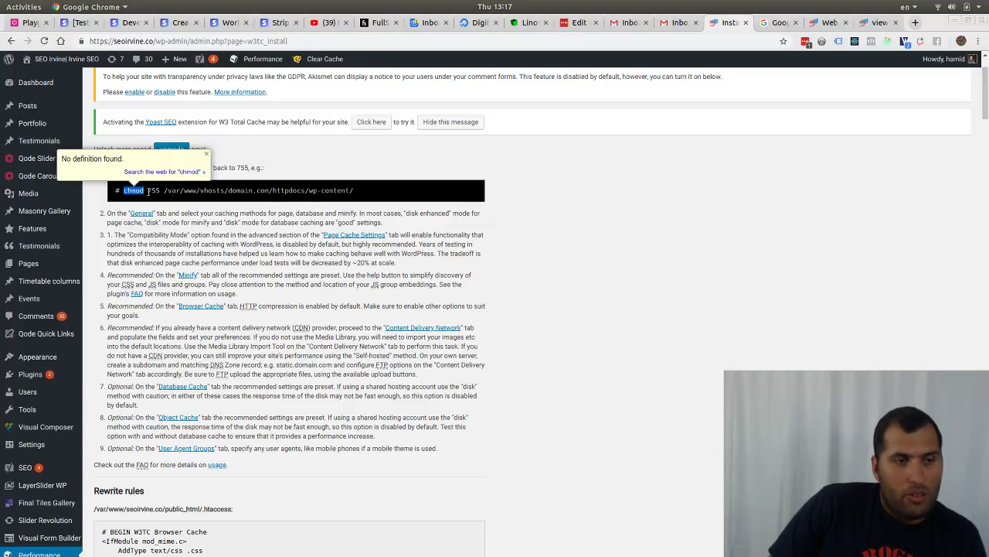
Step: Review the .htaccess rewrite rules for the W3TC Browser Cache through to the end of the code block
scroll(384, 335, down, 5)
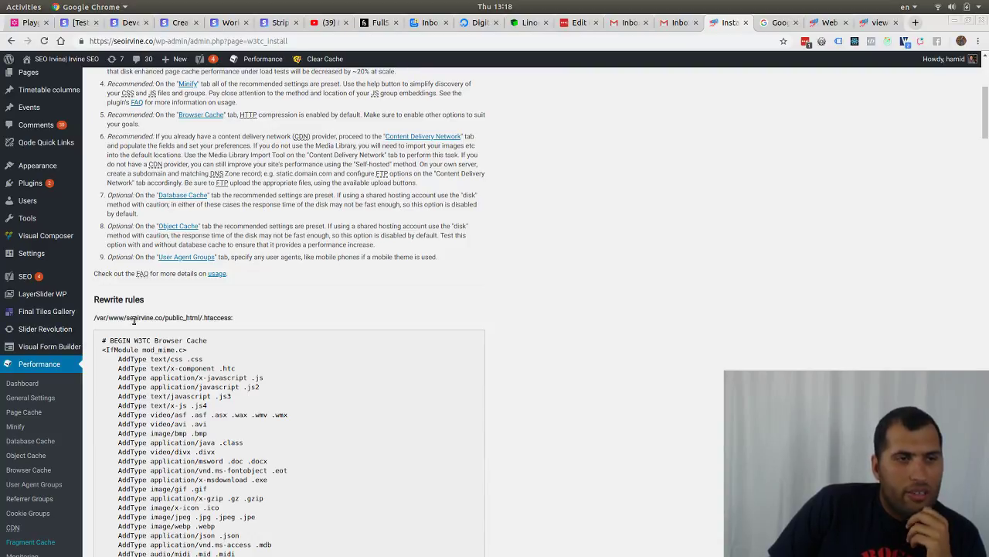
scroll(163, 325, down, 5)
scroll(161, 323, down, 17)
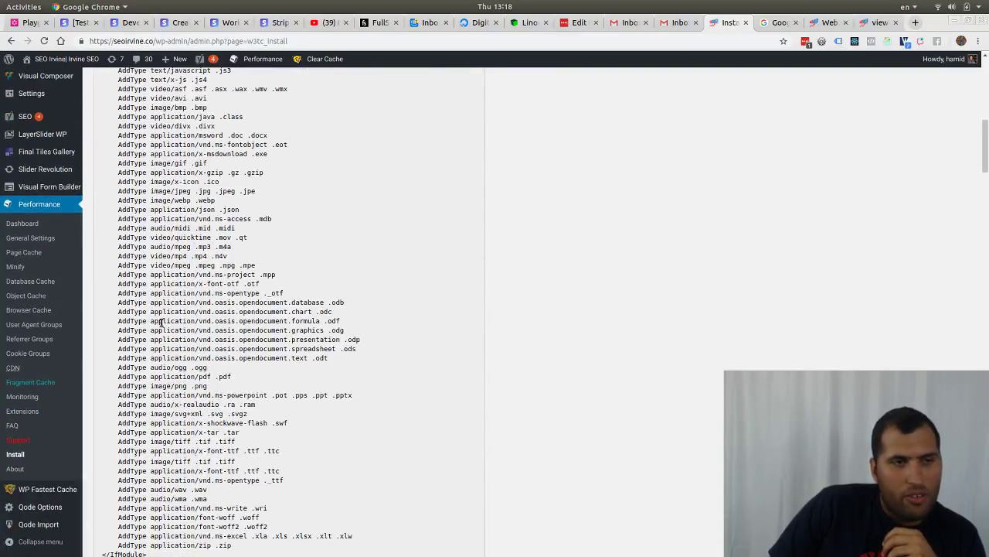
scroll(171, 325, down, 6)
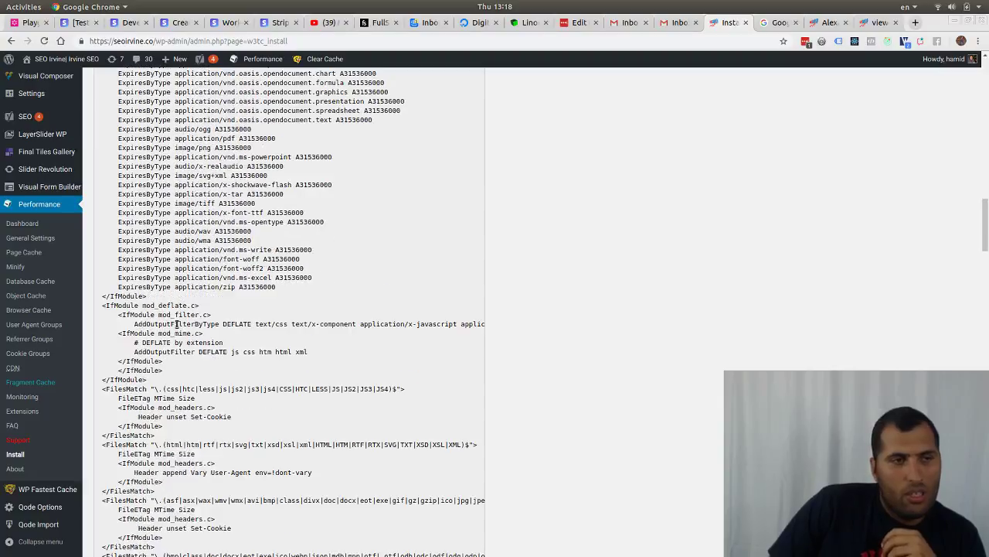
scroll(176, 324, down, 6)
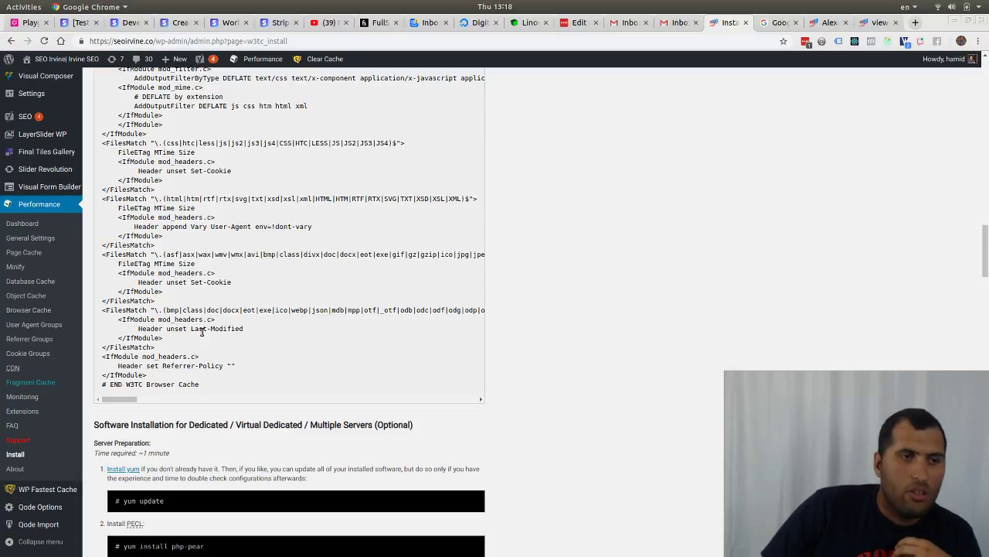
Step: Review the optional server software installation instructions, from server preparation and Memcached through New Relic to the closing notes
scroll(201, 331, down, 10)
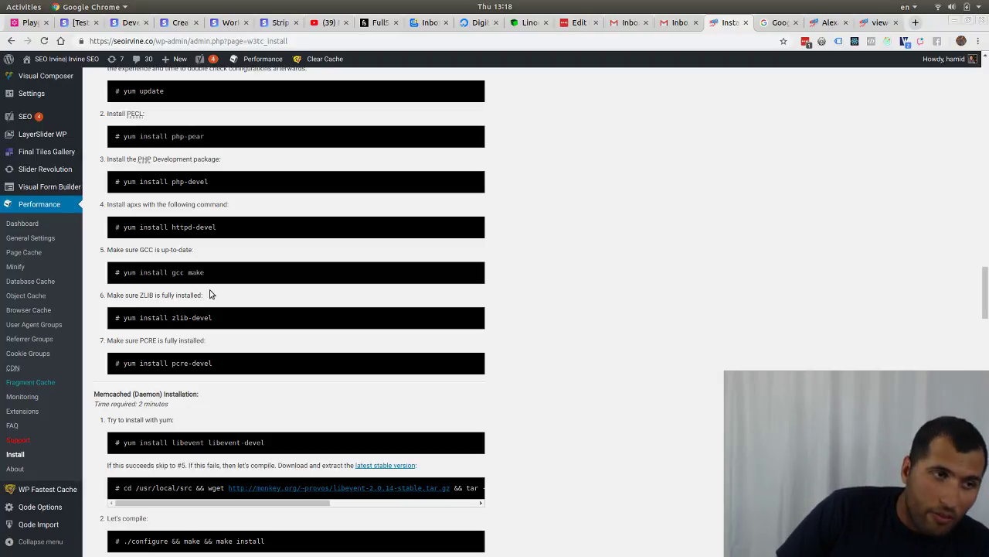
scroll(211, 289, down, 6)
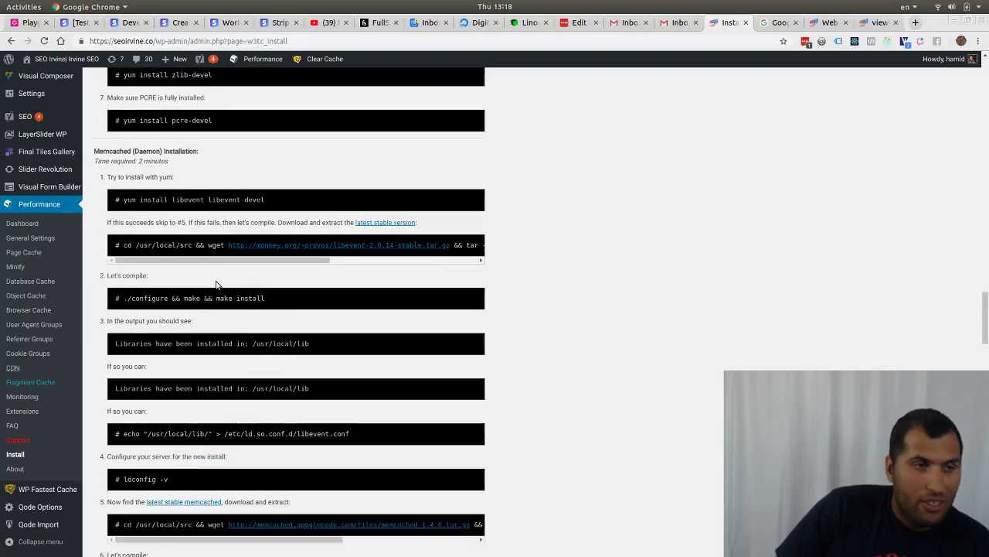
scroll(215, 286, down, 4)
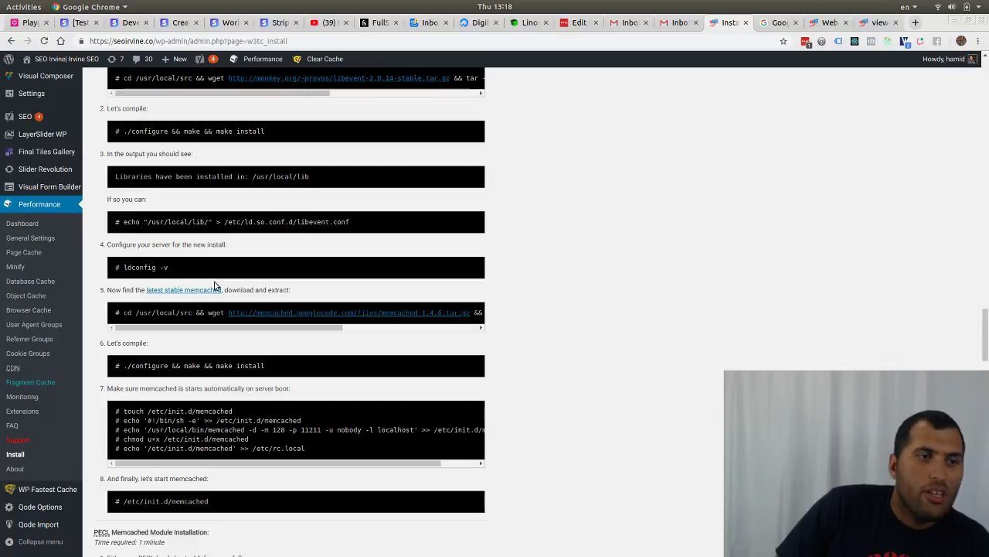
scroll(213, 286, down, 8)
scroll(212, 286, down, 15)
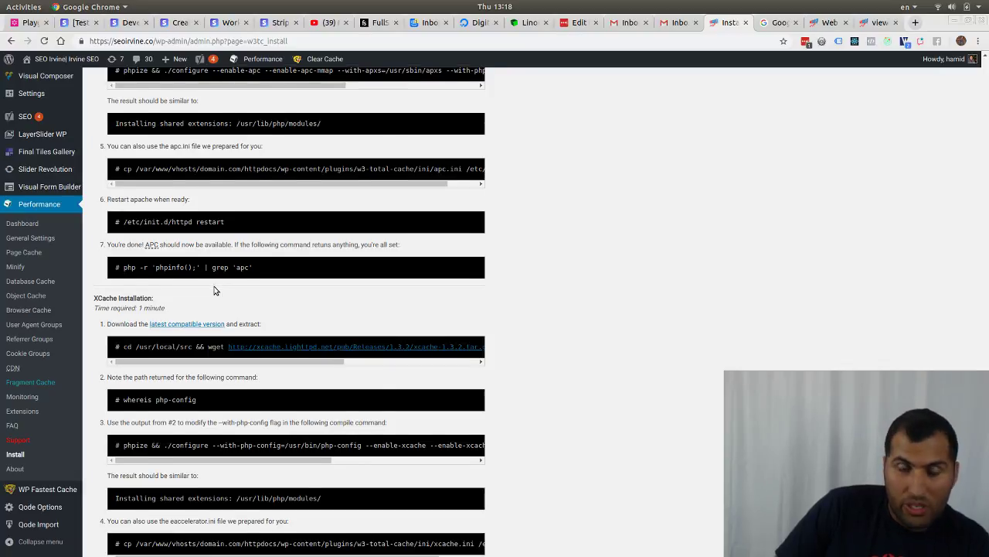
scroll(215, 290, down, 8)
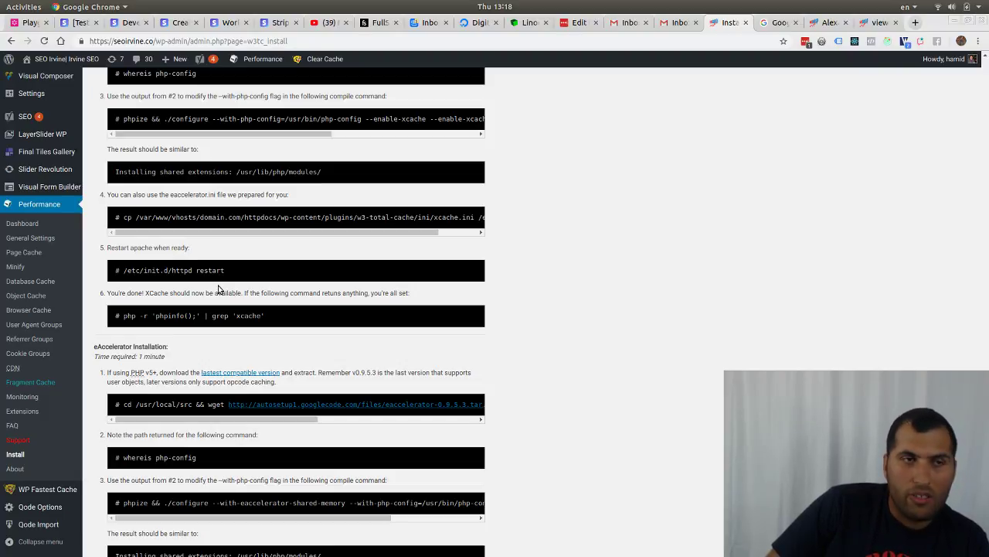
scroll(219, 289, down, 10)
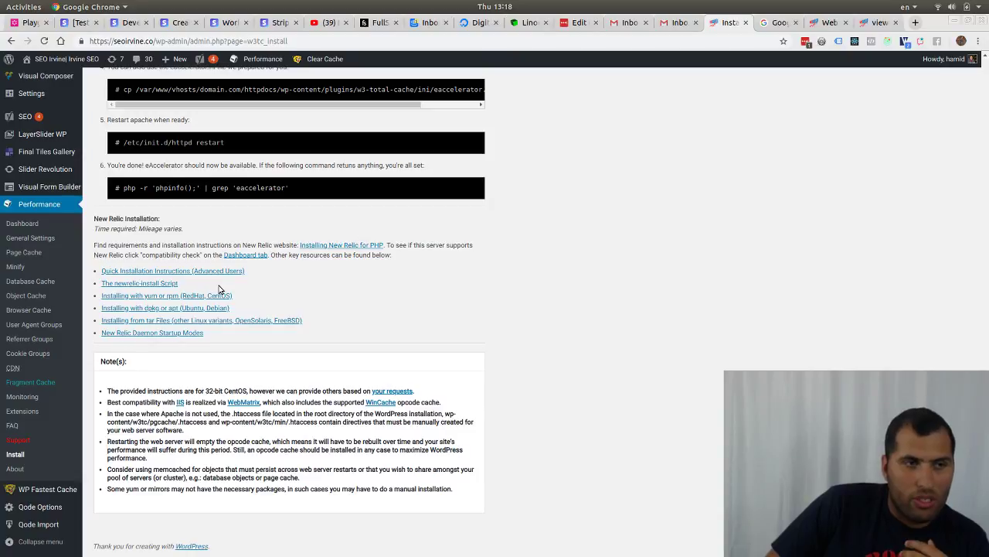